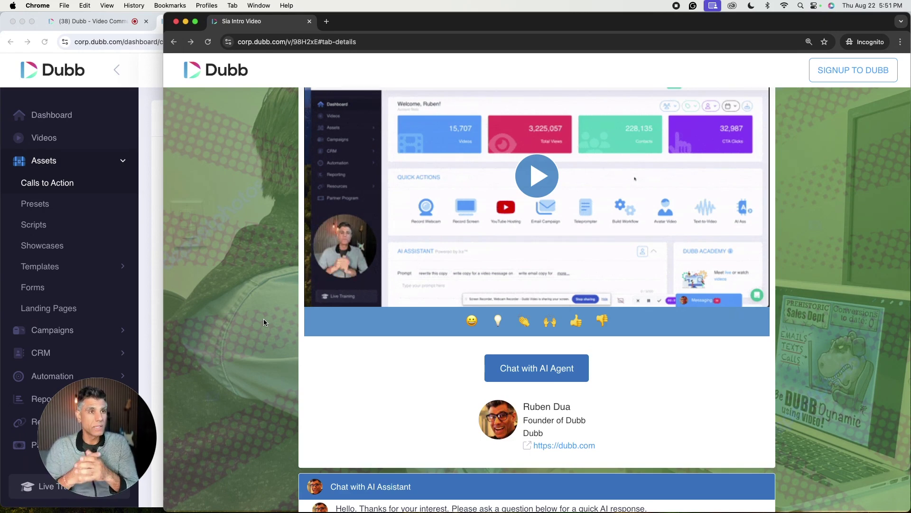
- Open the Chat with AI Agent panel on the video page and ask 'Do you offer training?'
scroll(777, 239, up, 2)
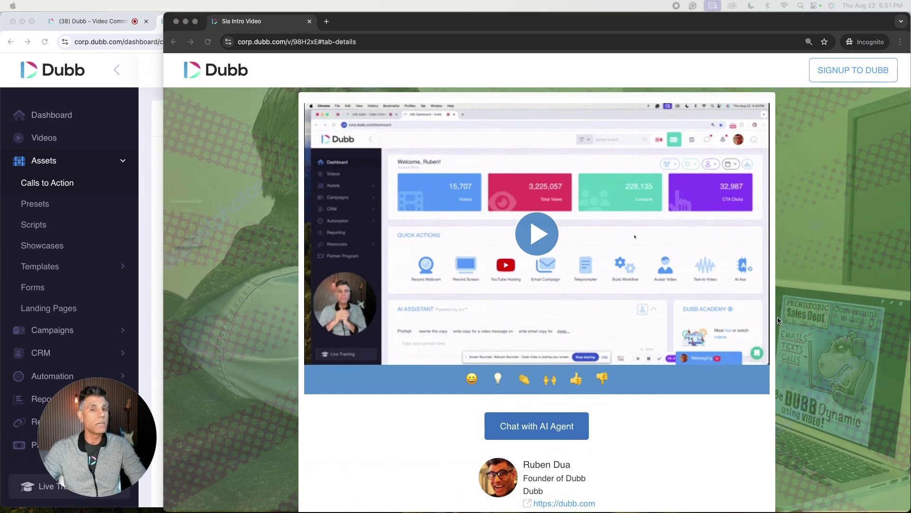
click(540, 426)
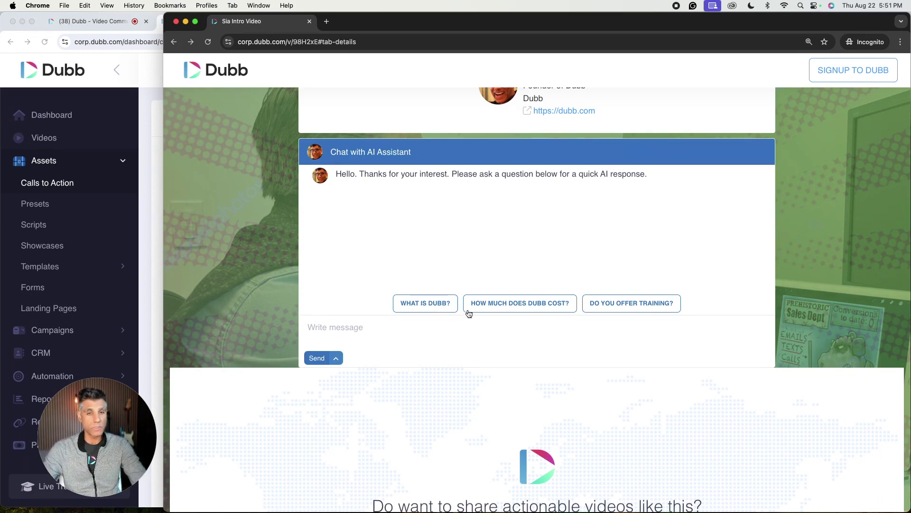
click(622, 302)
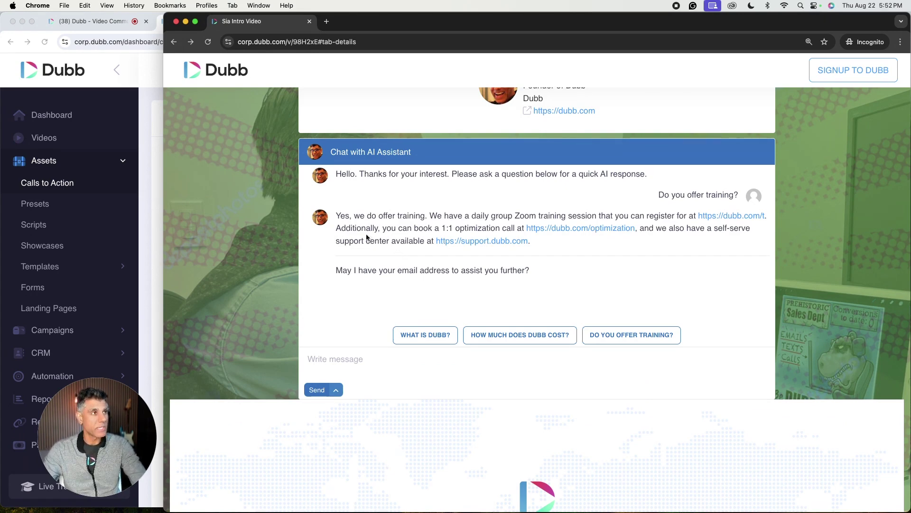
- On the dashboard, start a new call-to-action from Calls to Action and view the AI Agent form
click(153, 205)
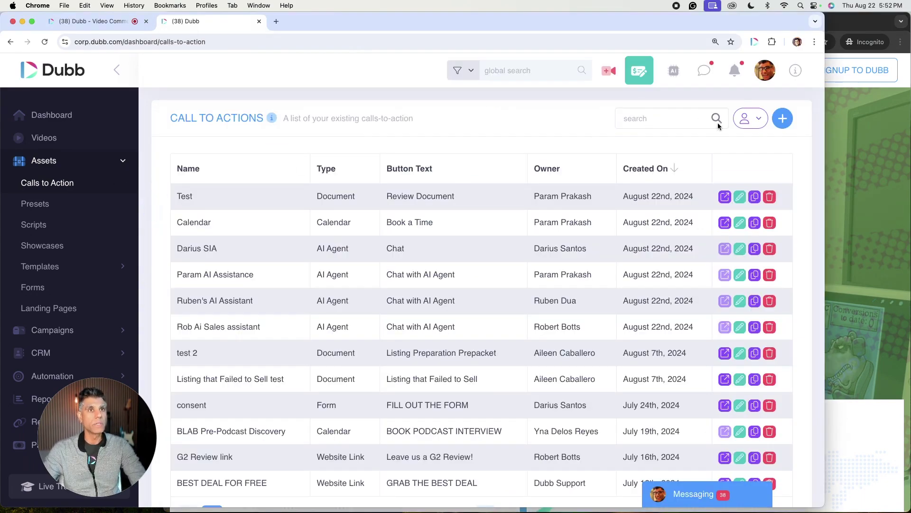
click(783, 119)
click(371, 257)
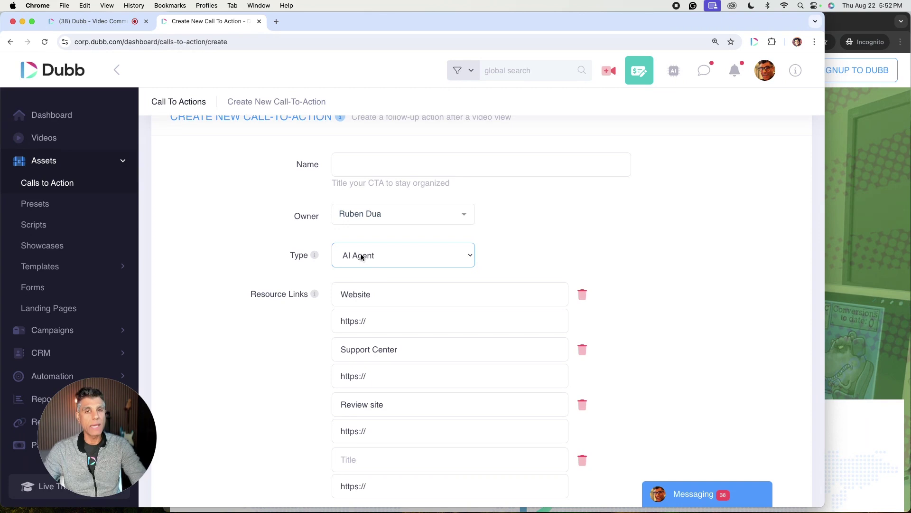
scroll(591, 256, down, 1)
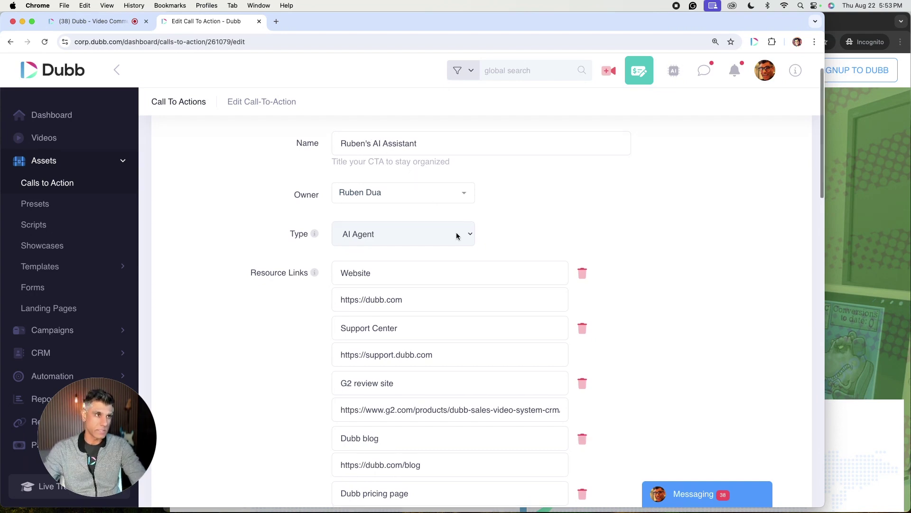
scroll(456, 232, down, 1)
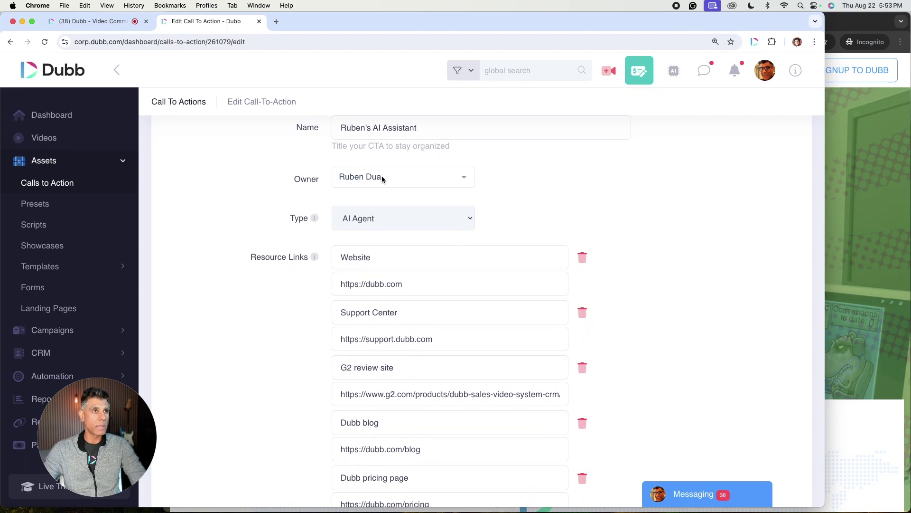
scroll(486, 212, down, 3)
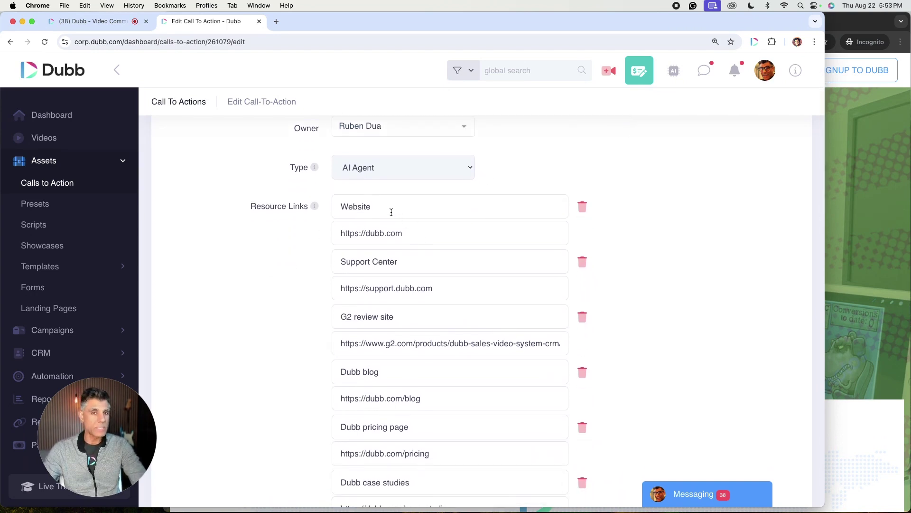
scroll(388, 210, down, 1)
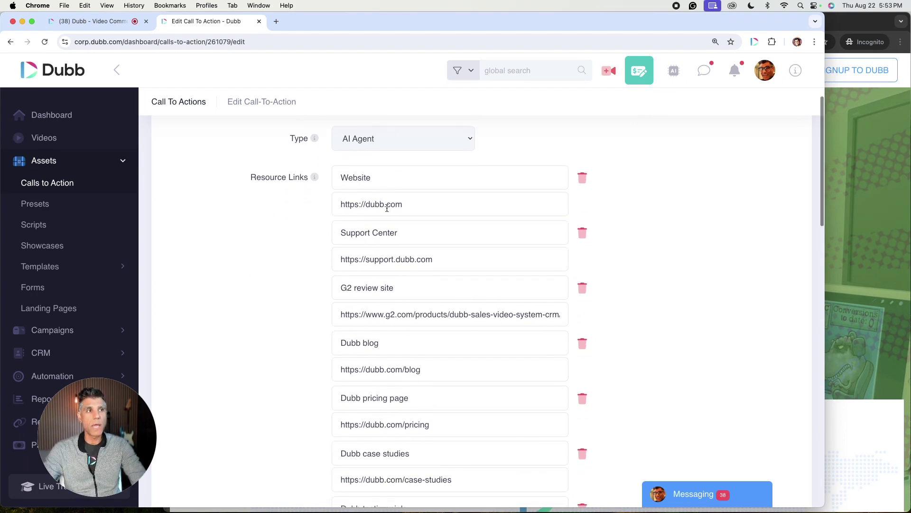
scroll(427, 244, down, 2)
scroll(420, 242, down, 1)
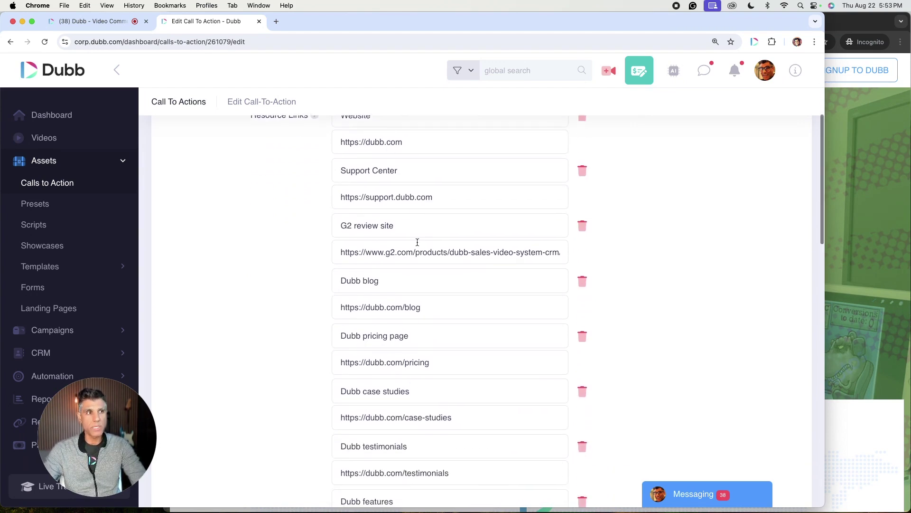
scroll(427, 266, down, 2)
scroll(429, 266, down, 2)
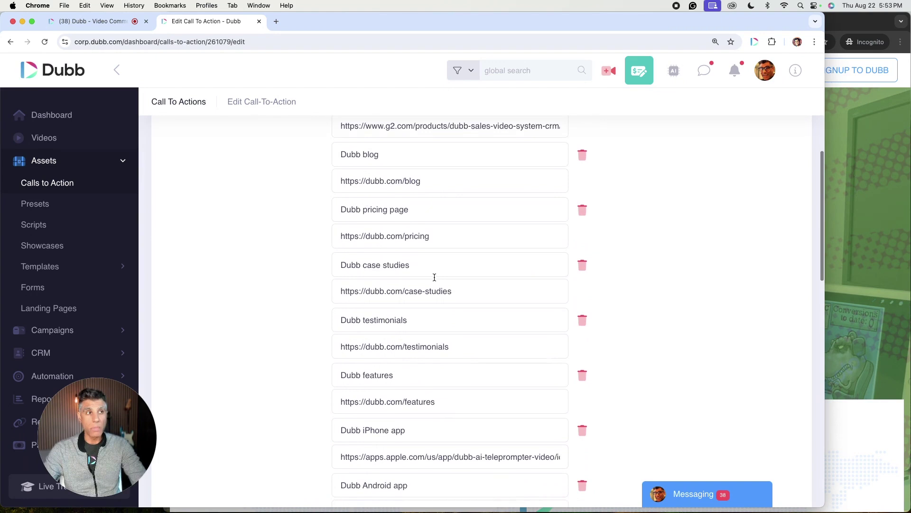
scroll(433, 277, down, 1)
scroll(451, 302, down, 3)
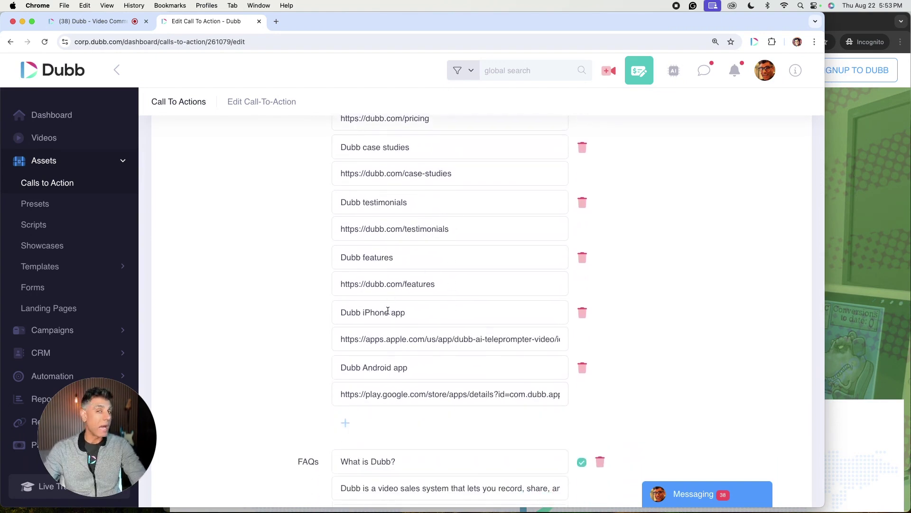
scroll(389, 312, down, 5)
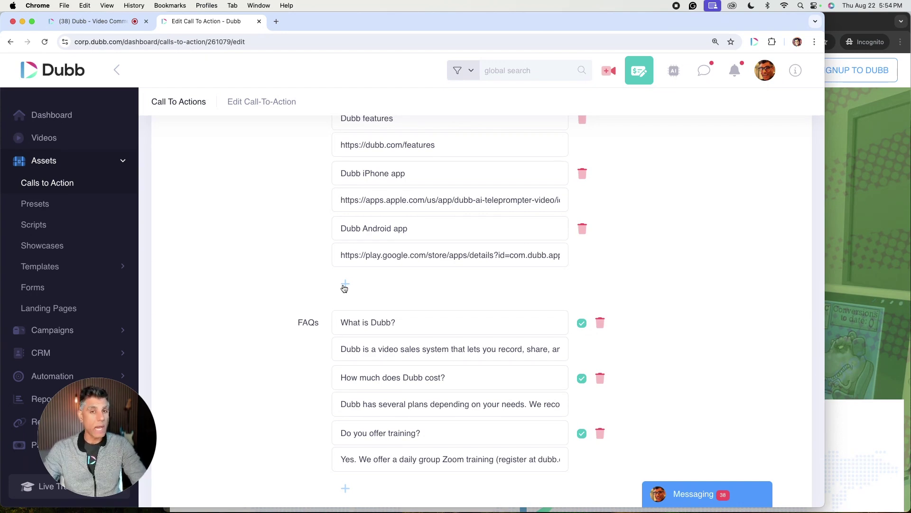
scroll(411, 308, down, 5)
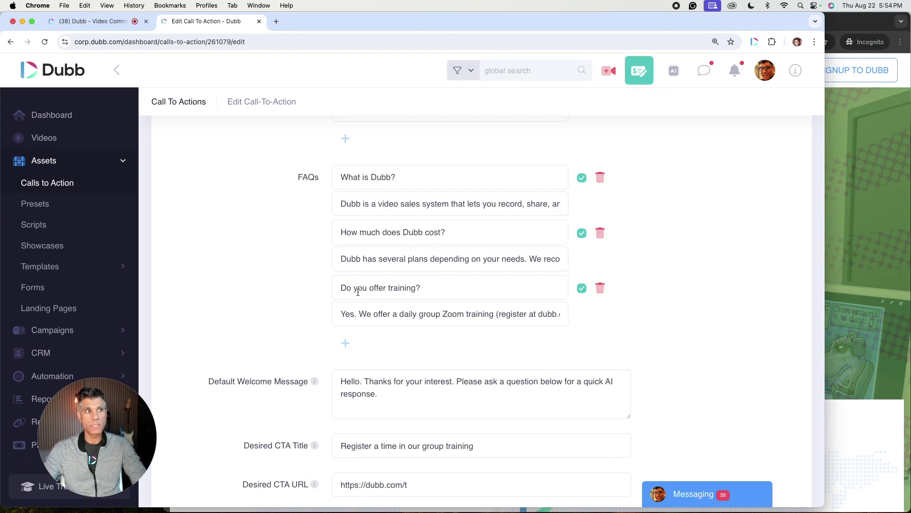
click(492, 205)
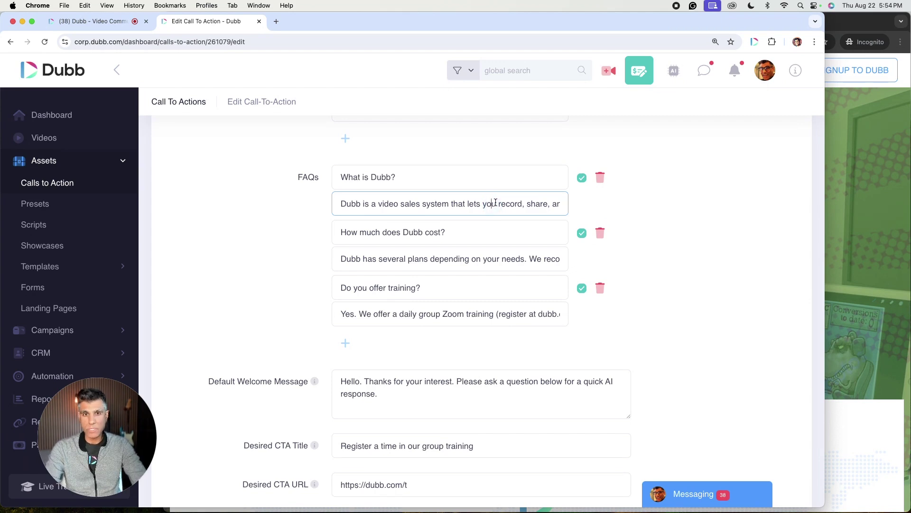
click(559, 204)
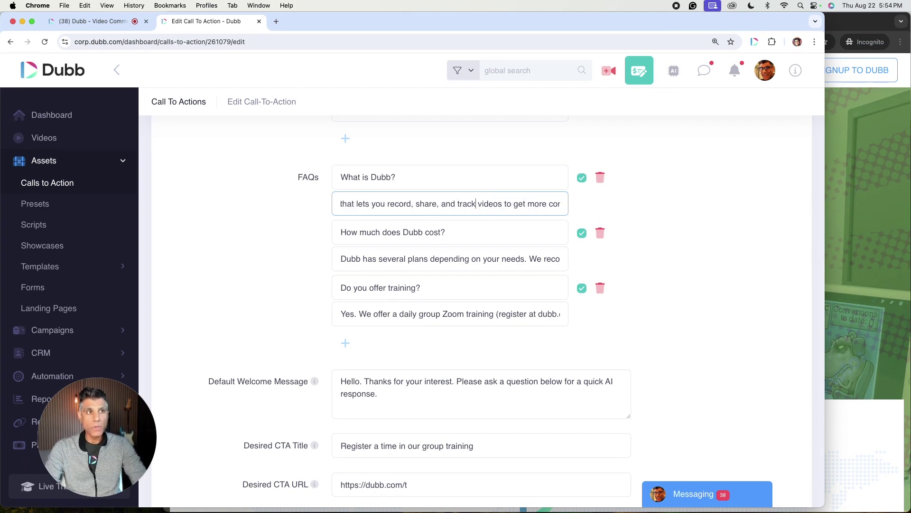
click(541, 258)
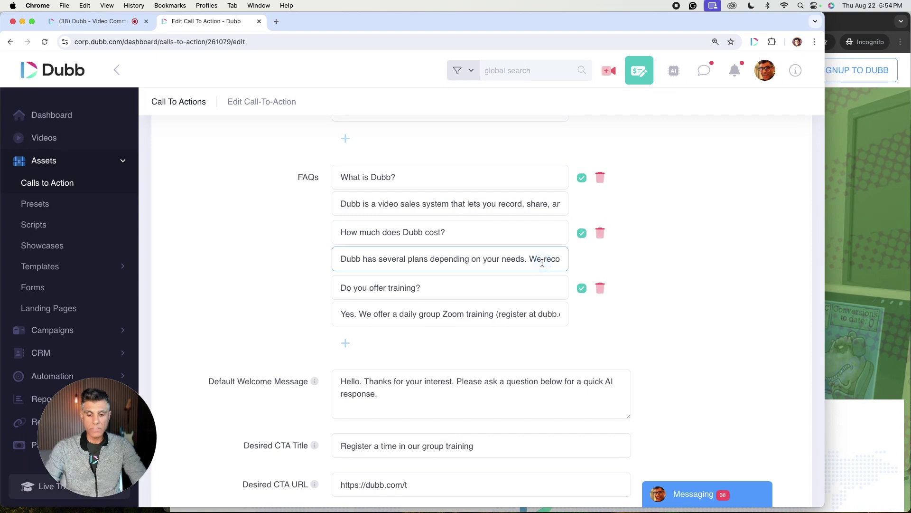
key(super+Right)
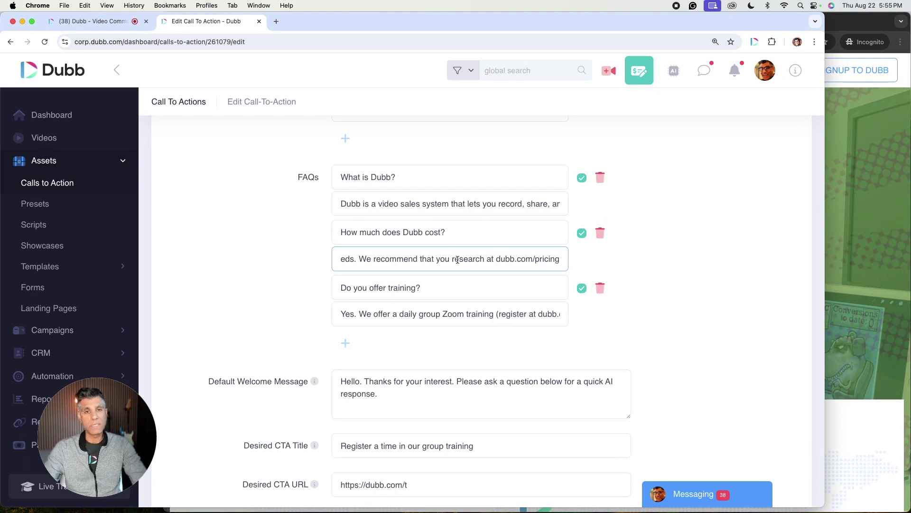
scroll(347, 284, down, 2)
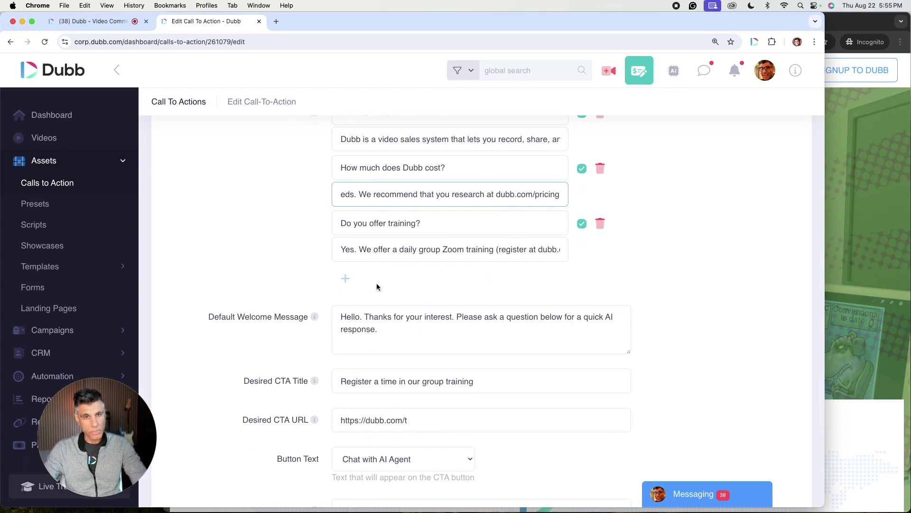
- Compare the call-to-action editor with the video page's training answer, ending on the AI chat
scroll(292, 255, down, 3)
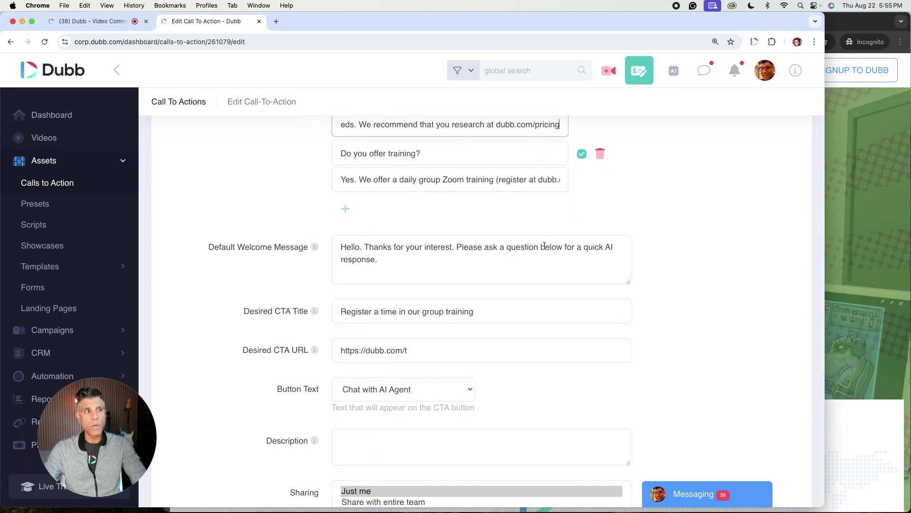
click(862, 238)
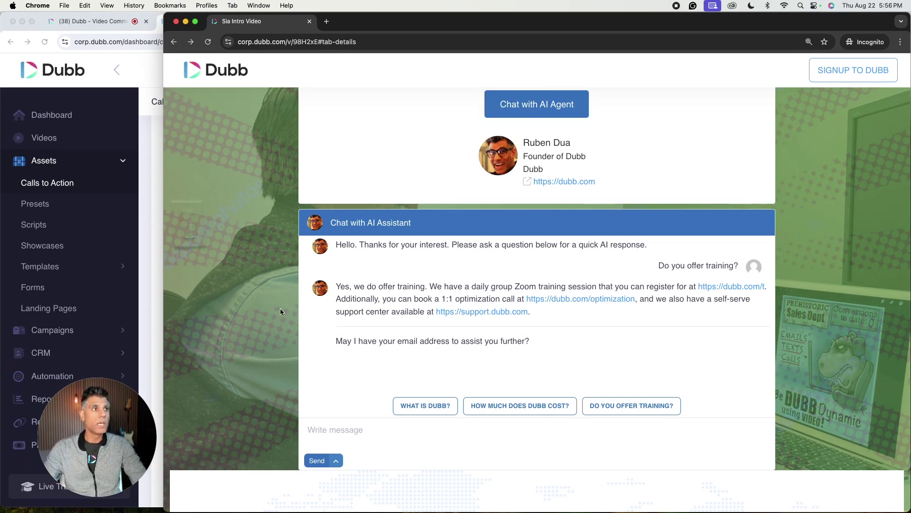
click(152, 286)
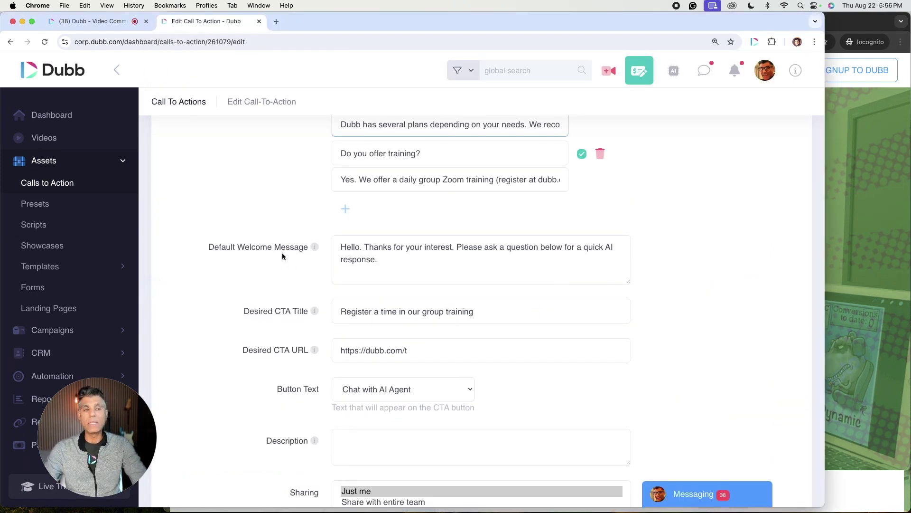
scroll(348, 274, down, 2)
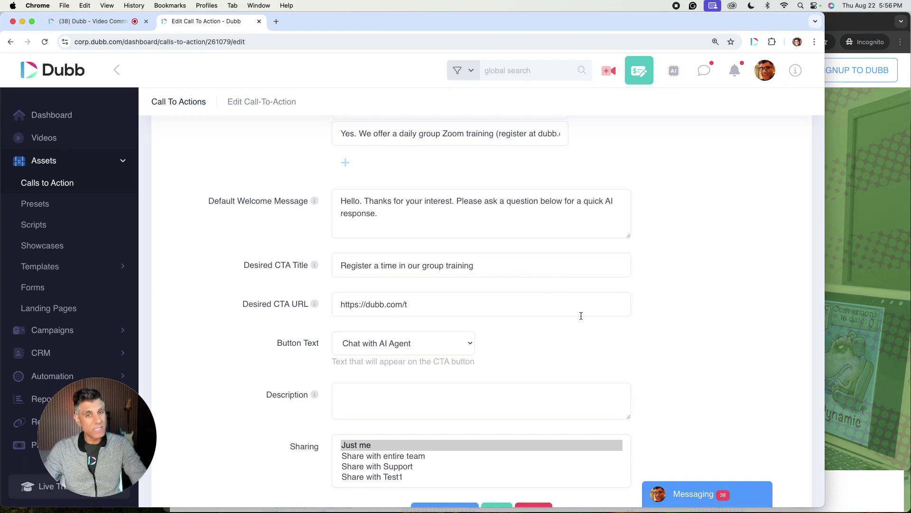
click(850, 355)
click(295, 307)
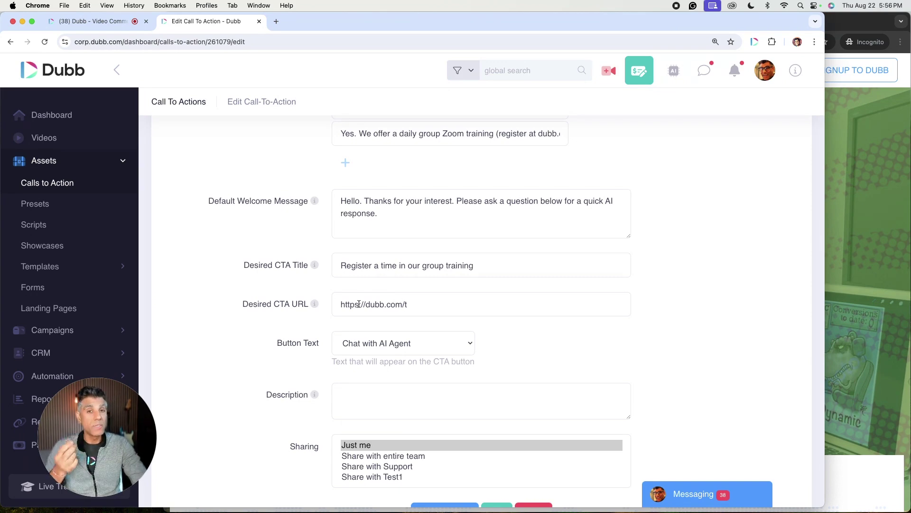
key(super+grave)
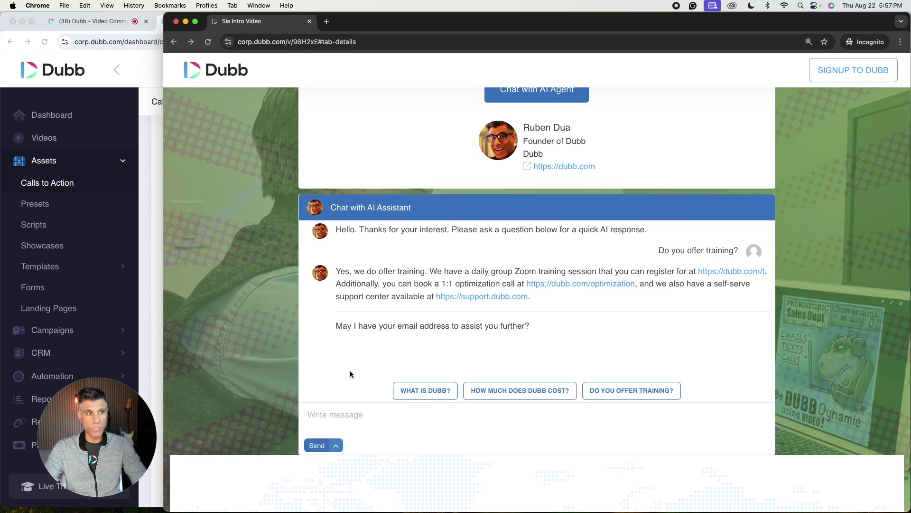
- Start a reply in the AI chat, then return to the CTA form's title and URL fields
click(351, 417)
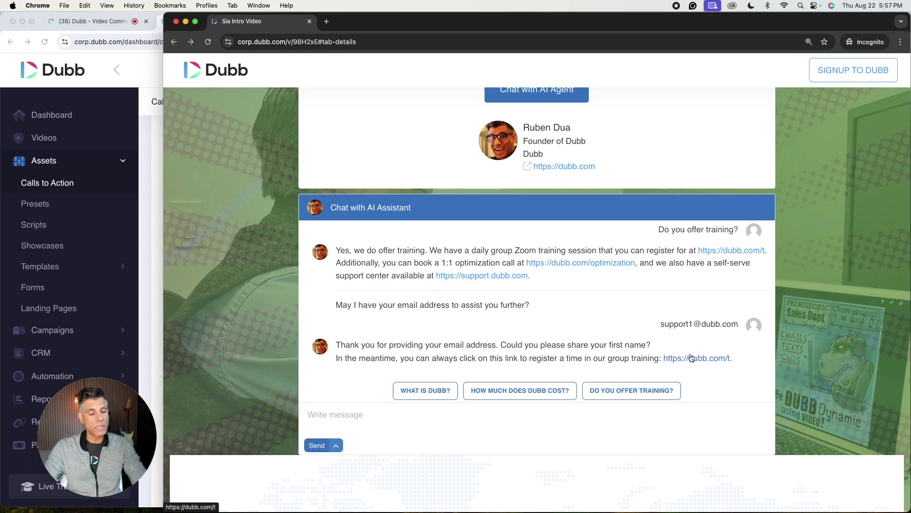
click(160, 283)
scroll(356, 253, down, 2)
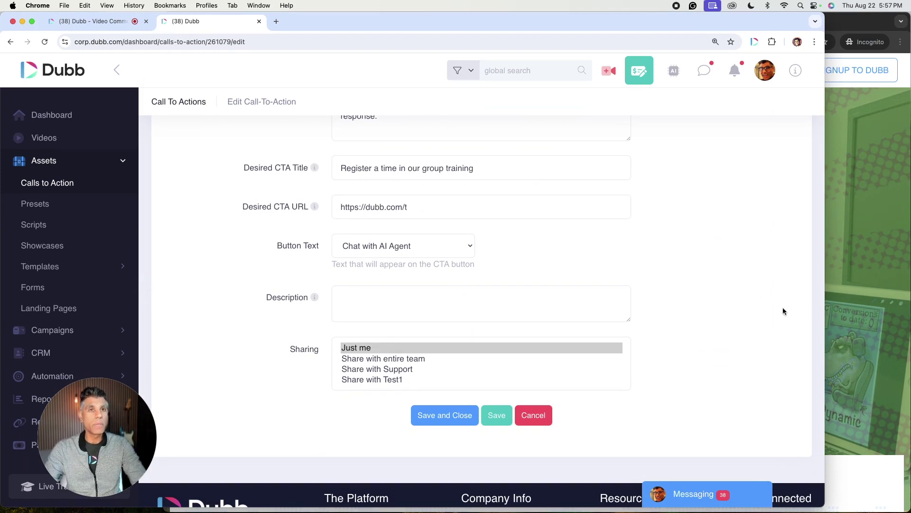
- Check the CTA form's 'Chat with AI Agent' button text and empty Description against the video page
click(874, 312)
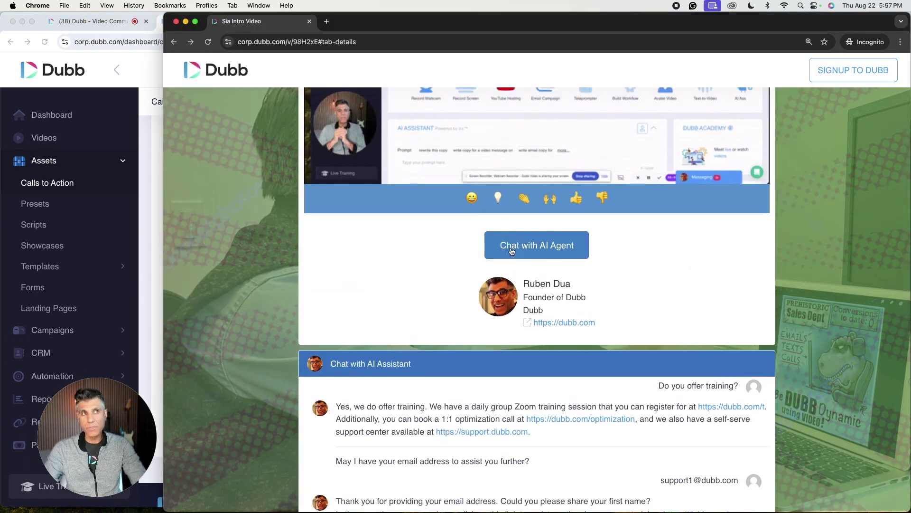
click(157, 301)
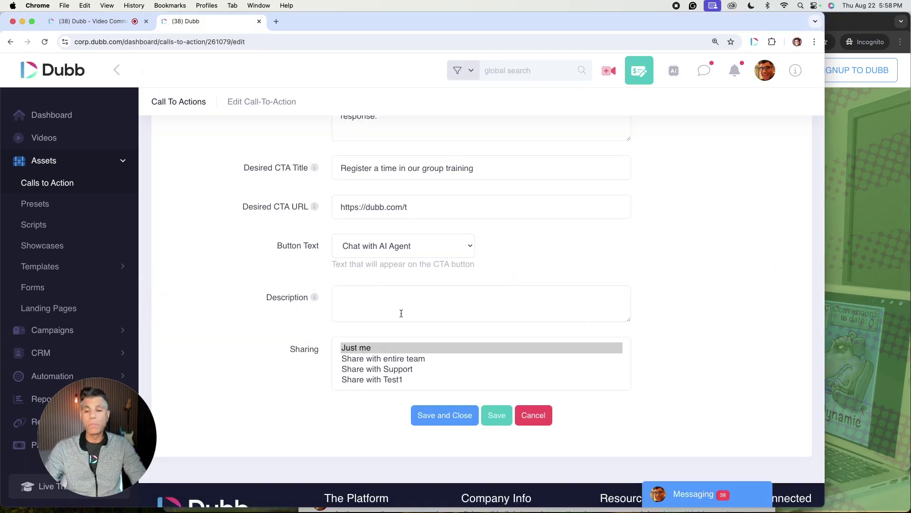
click(419, 254)
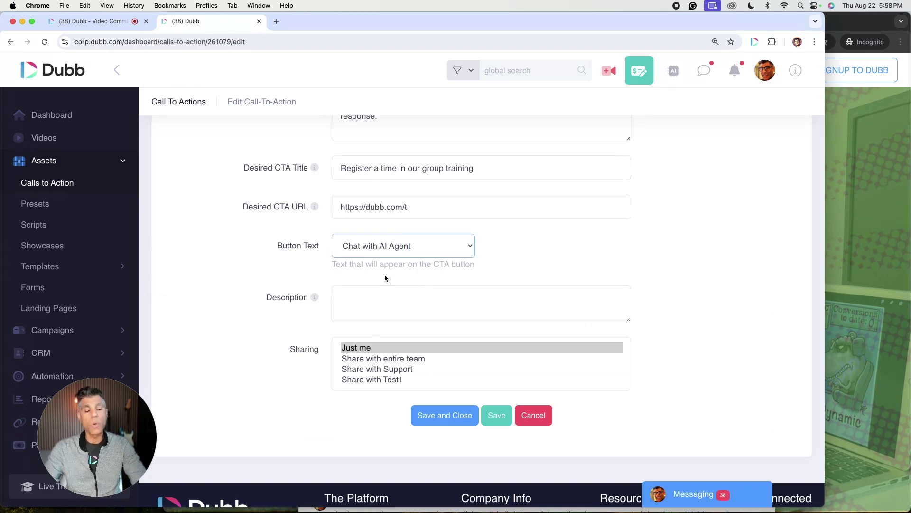
click(374, 297)
click(835, 281)
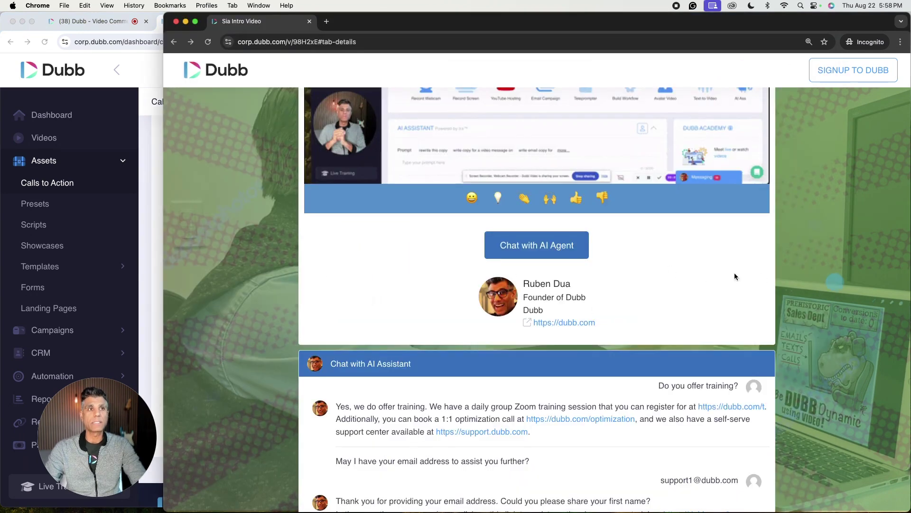
click(152, 324)
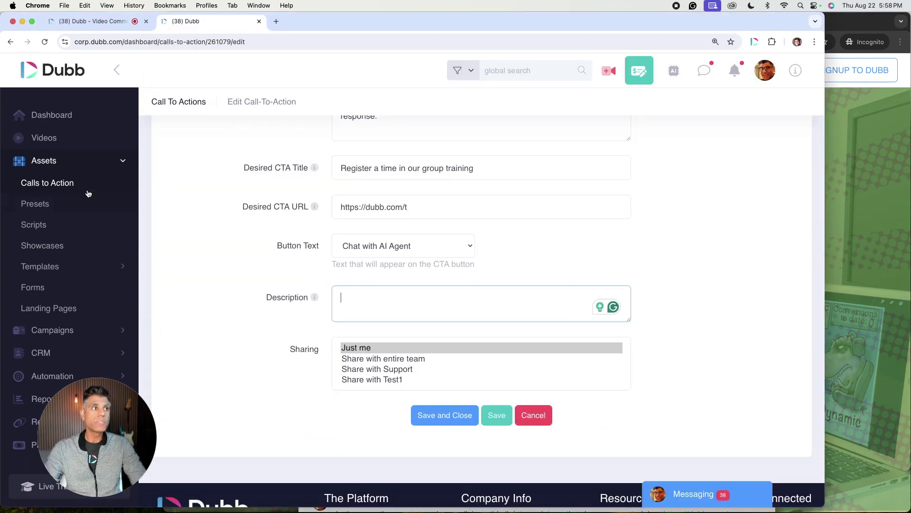
- Open Sia Intro Video from the Videos list and view its DETAILS settings
click(44, 137)
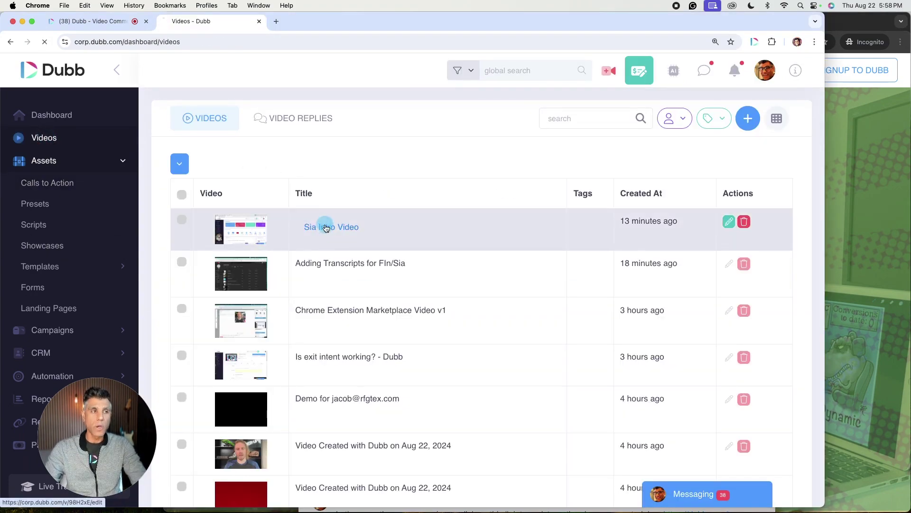
click(323, 226)
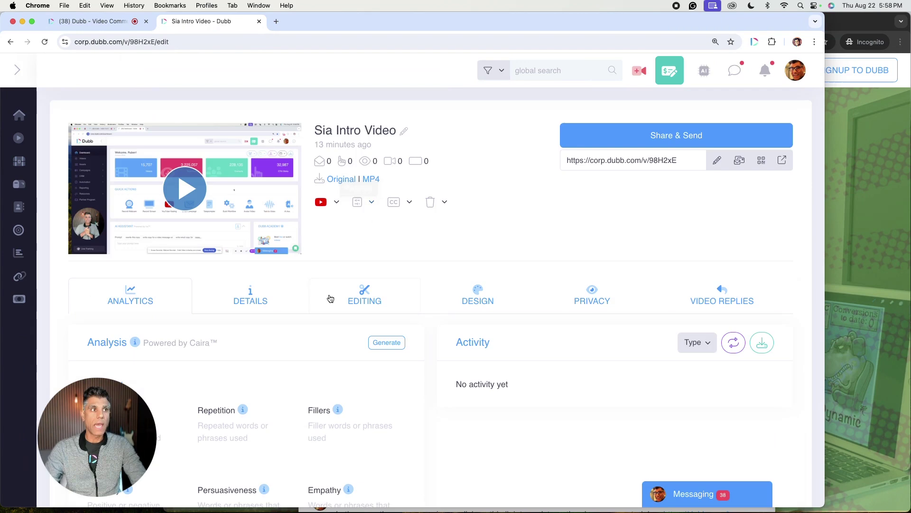
click(250, 294)
scroll(390, 313, down, 5)
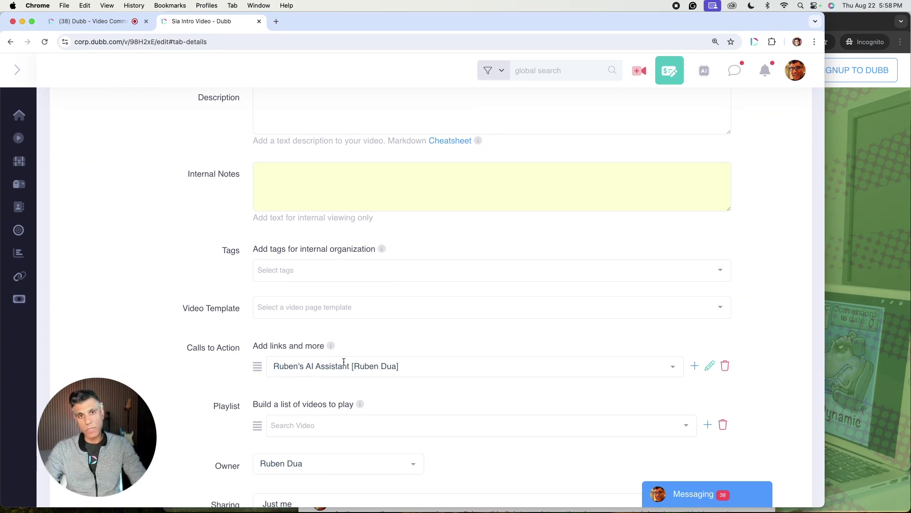
- Check the video page's AI chat, then return to the editor and expand Assets in the sidebar
click(840, 283)
scroll(572, 259, down, 7)
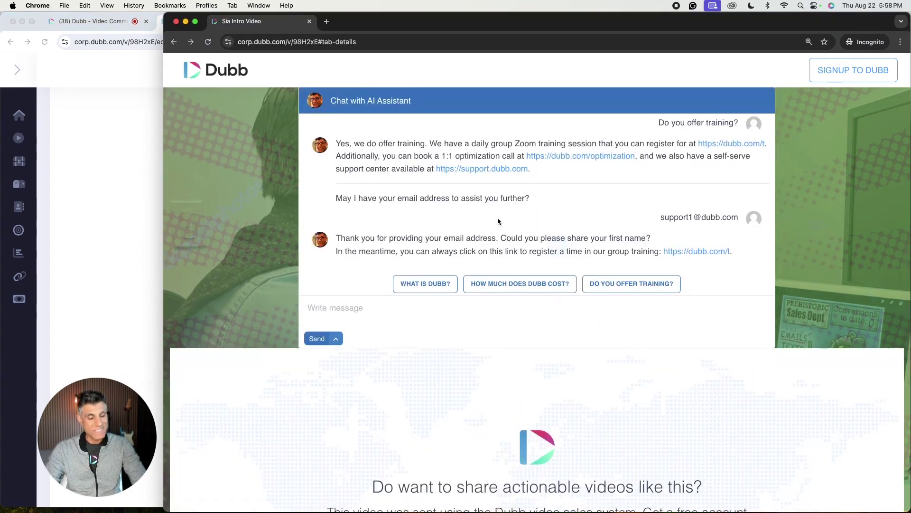
click(132, 238)
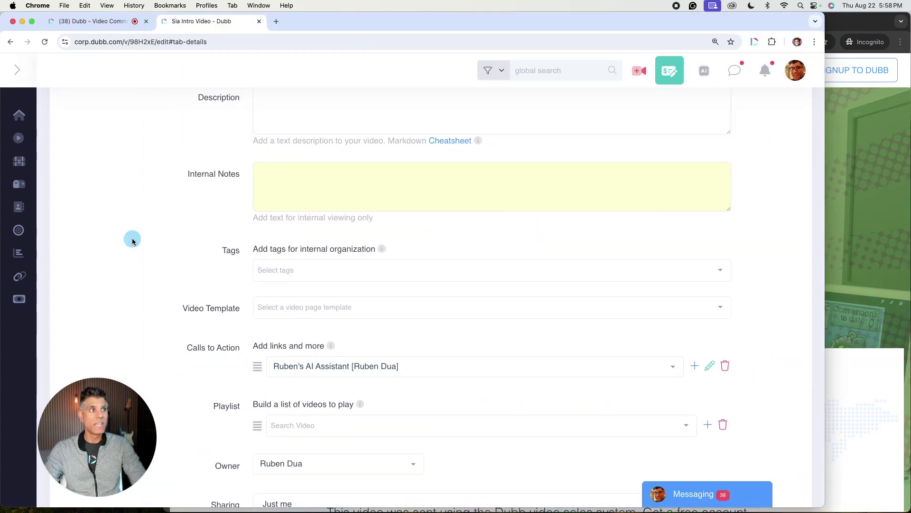
mouse_move(20, 147)
click(34, 161)
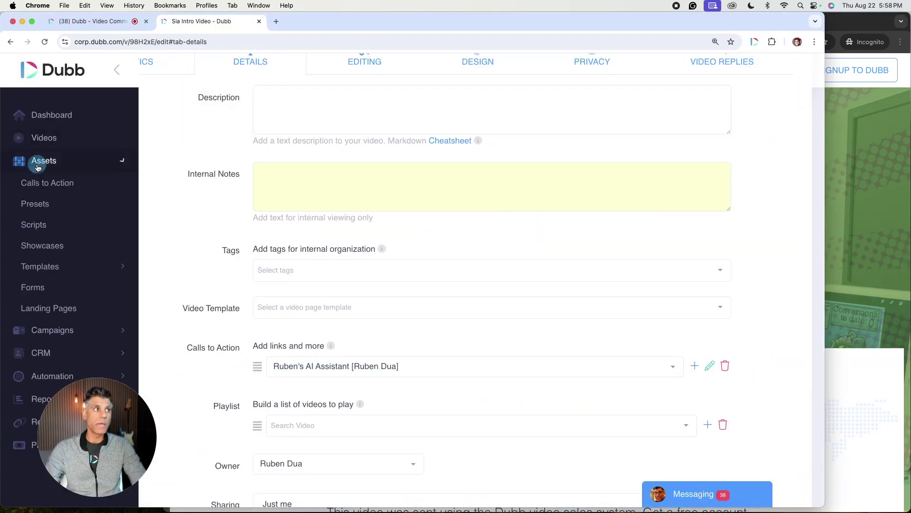
- In Presets, edit Ruben's New Default and attach Ruben's AI Assistant found by searching 'ai'
click(35, 203)
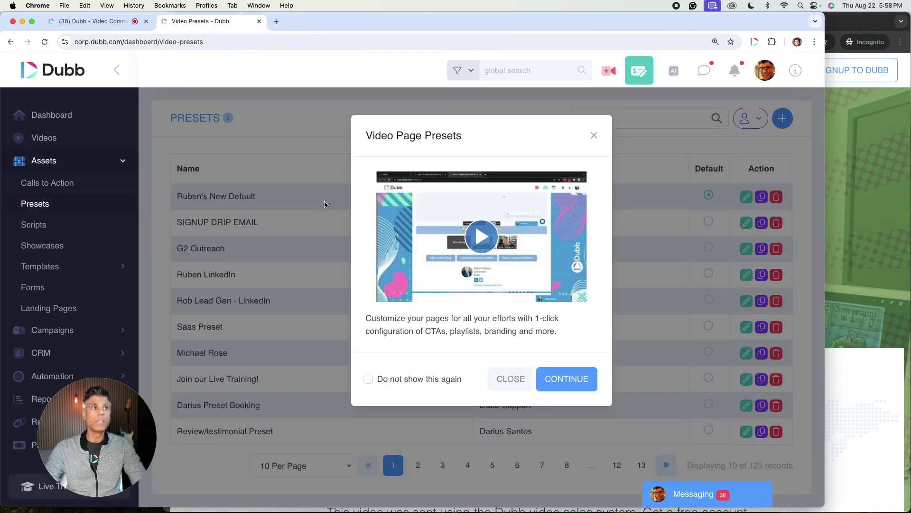
click(594, 136)
click(746, 196)
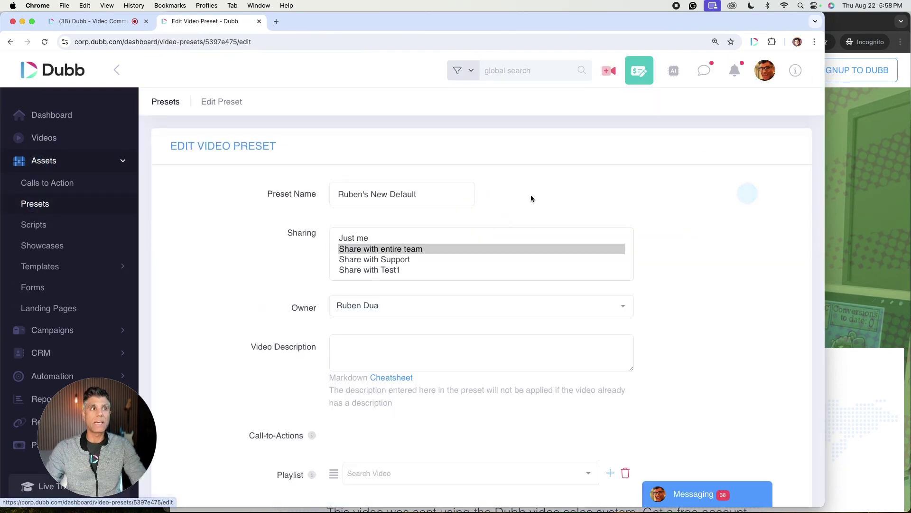
scroll(467, 312, down, 5)
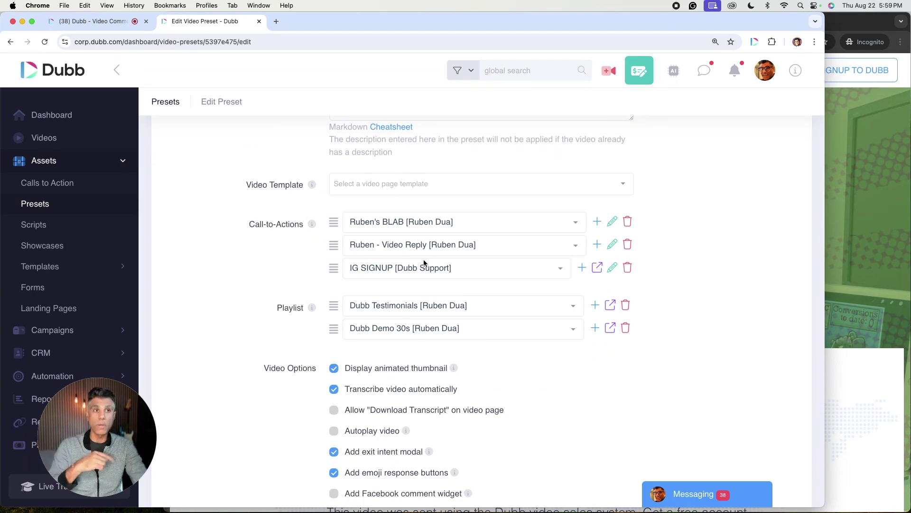
click(582, 267)
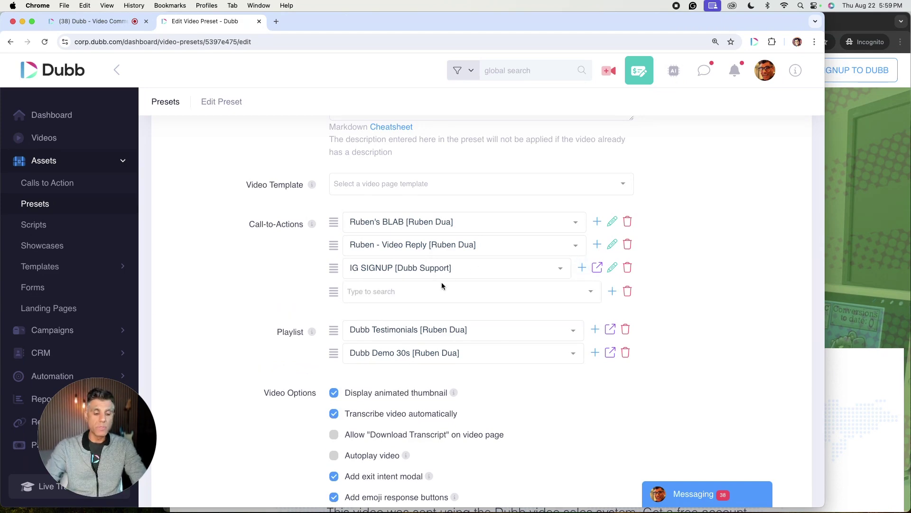
click(410, 288)
text(ai)
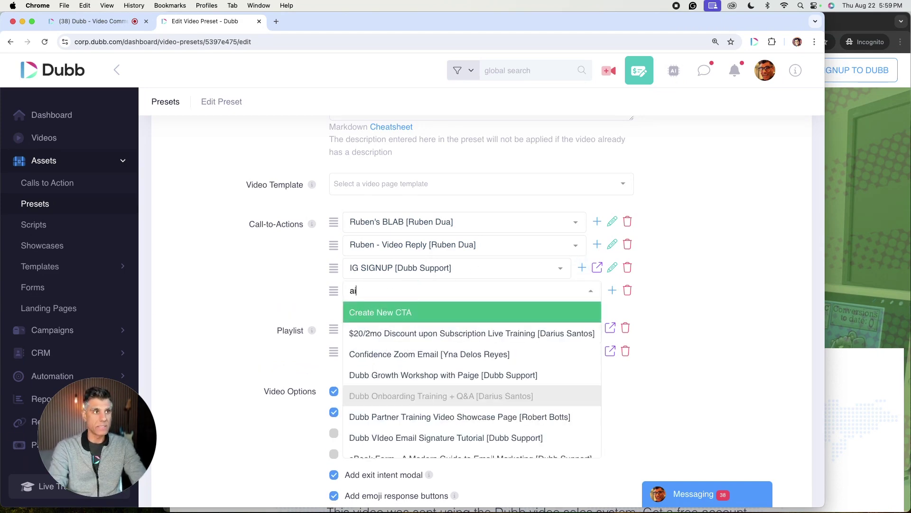
click(400, 320)
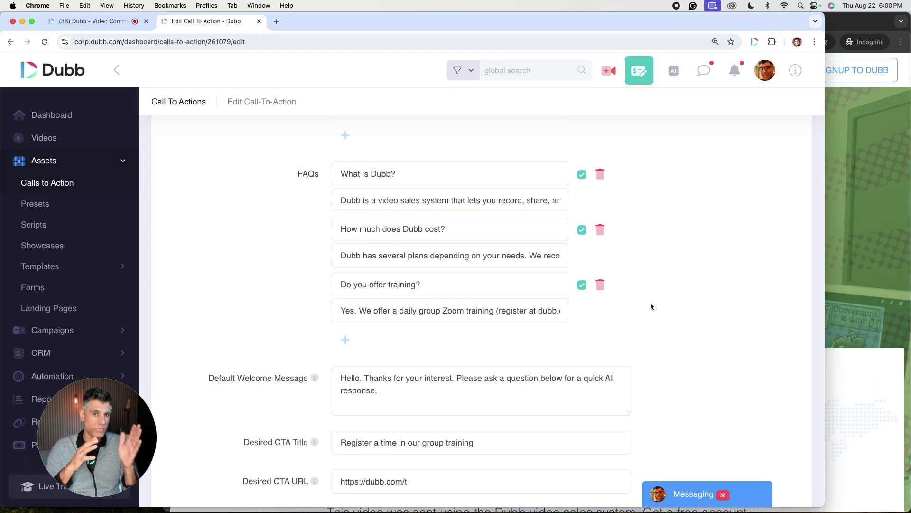
scroll(555, 403, down, 3)
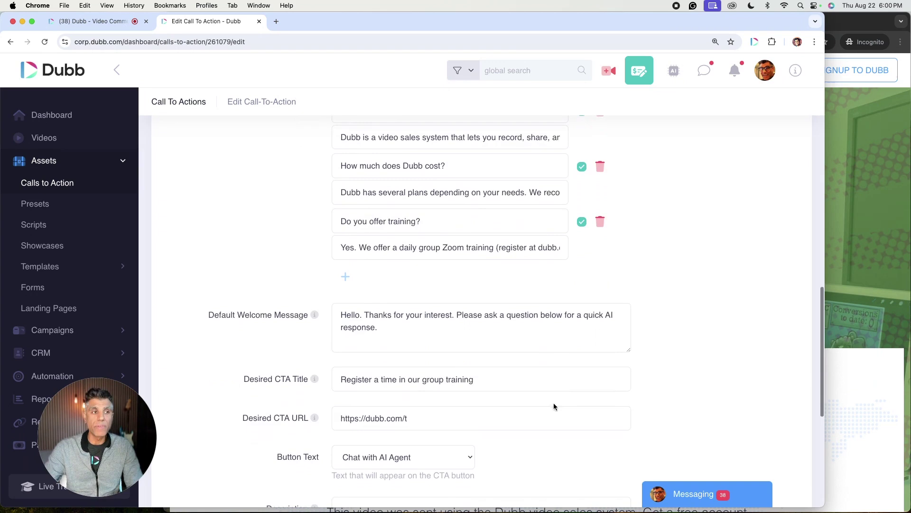
click(437, 419)
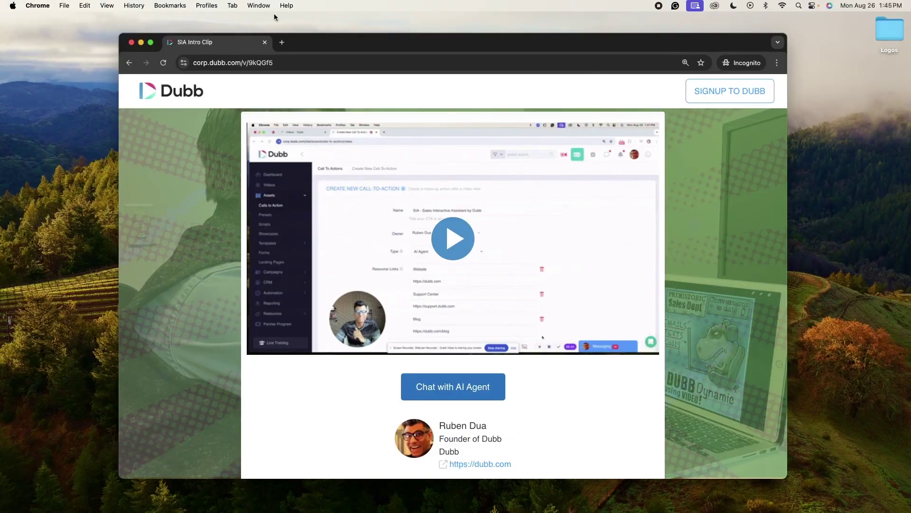
click(261, 6)
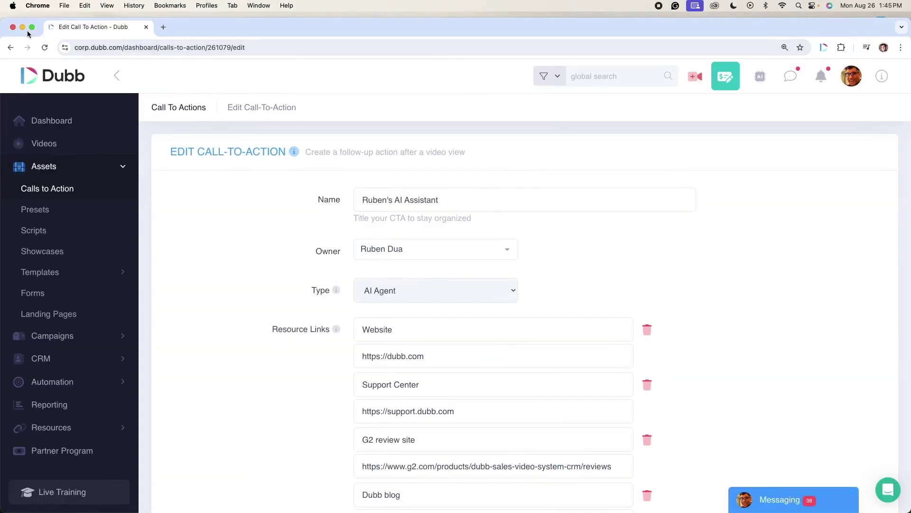
- Bring the Sia Intro Clip page forward and open its Chat with AI Agent panel
click(22, 27)
drag(448, 42, 458, 21)
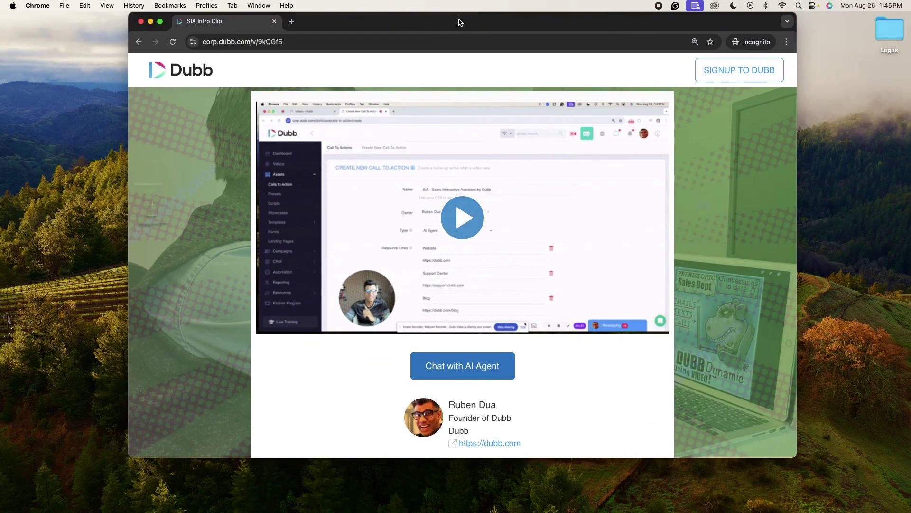
click(468, 365)
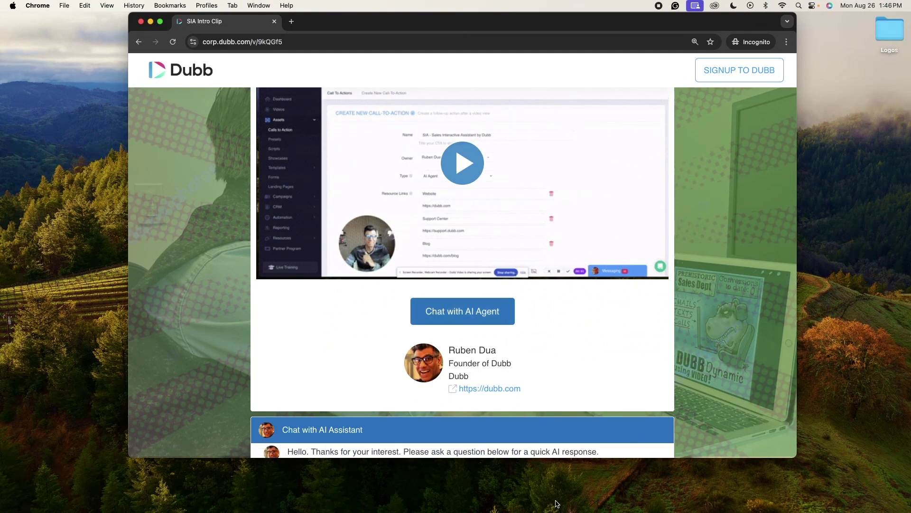
scroll(557, 324, up, 3)
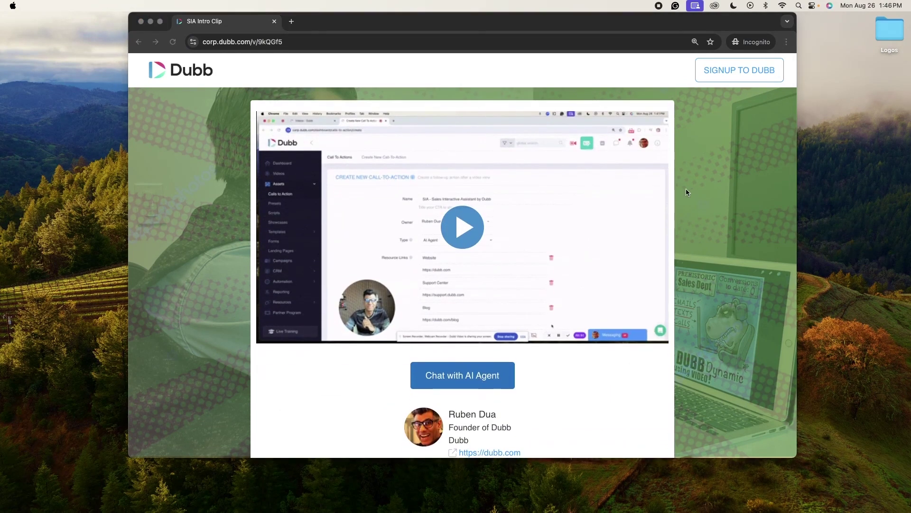
click(763, 104)
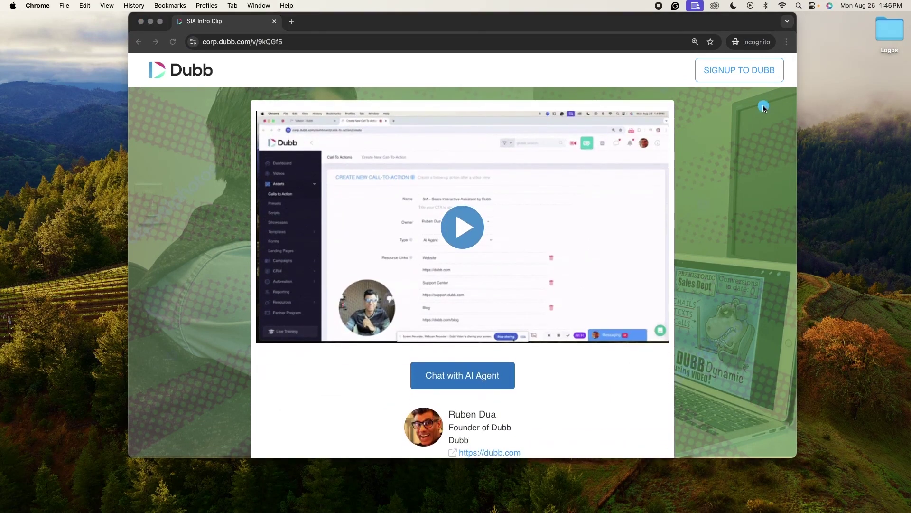
click(786, 43)
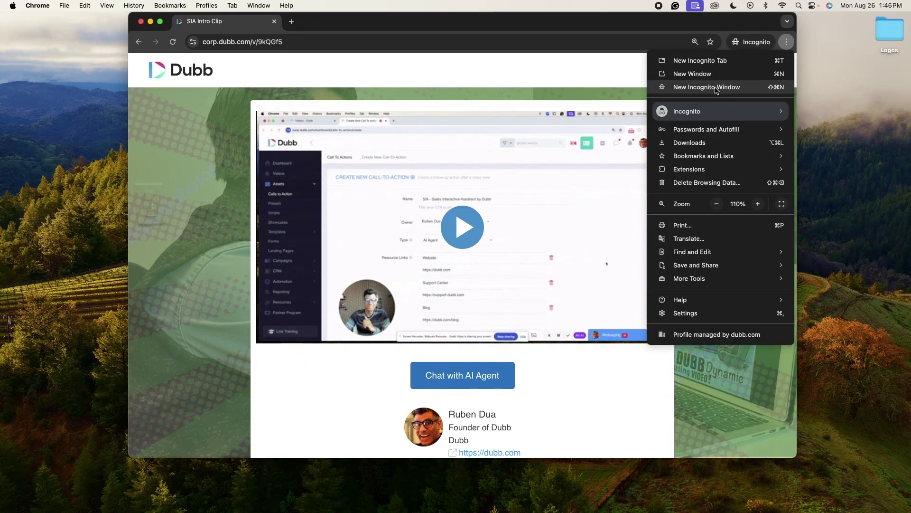
click(756, 20)
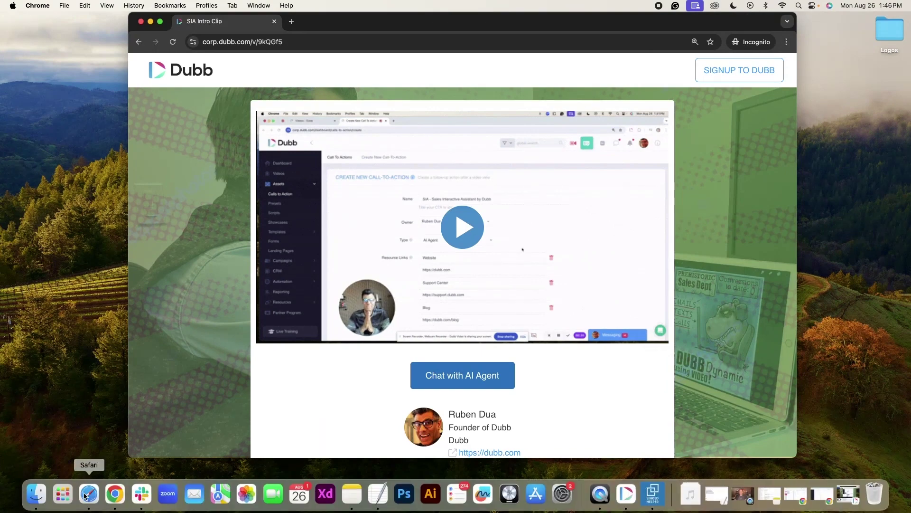
click(90, 494)
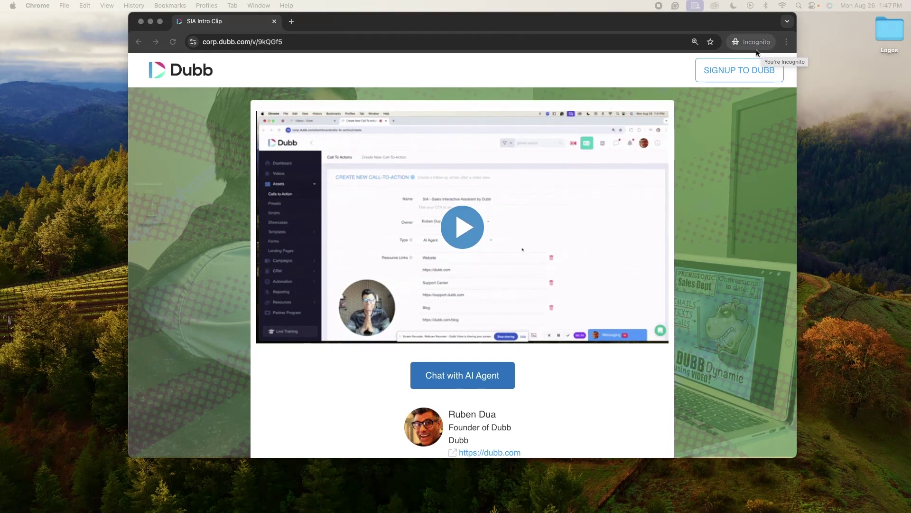
click(463, 379)
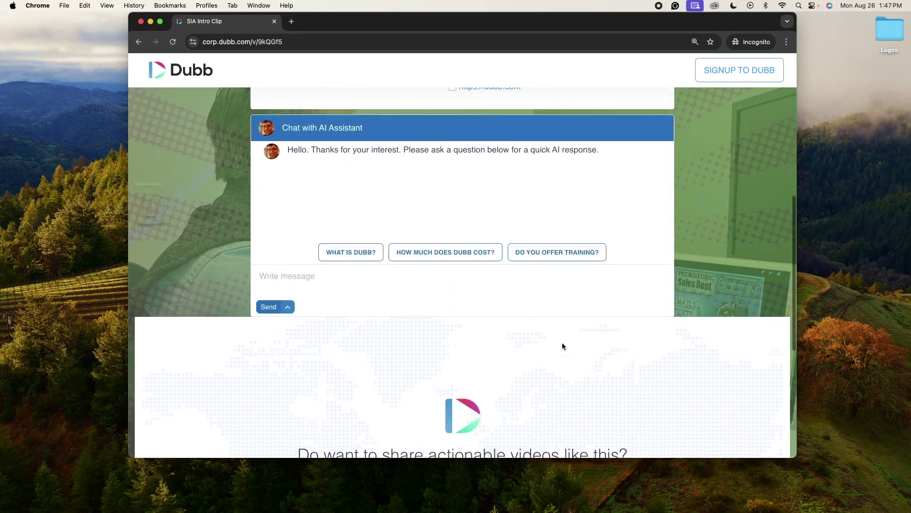
- Ask the assistant whether Dubb can help my team sell more
click(310, 278)
scroll(310, 277, up, 1)
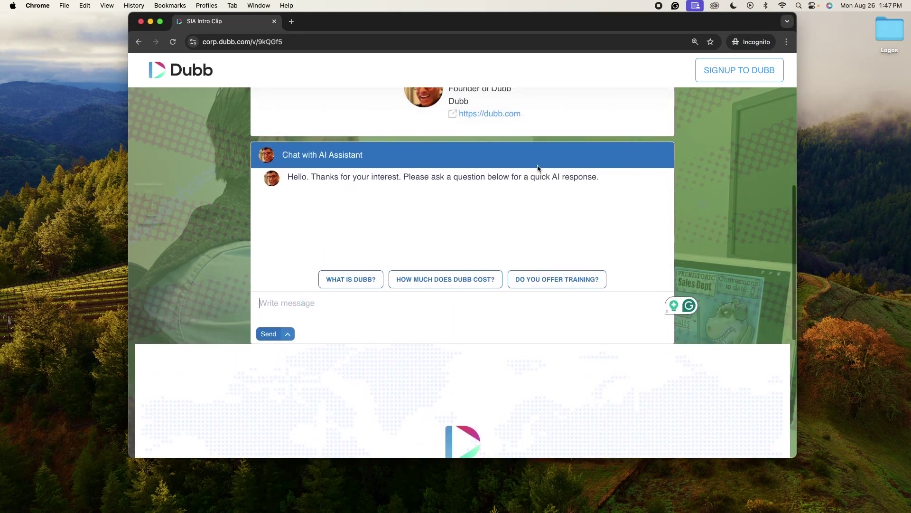
drag(440, 23, 438, 24)
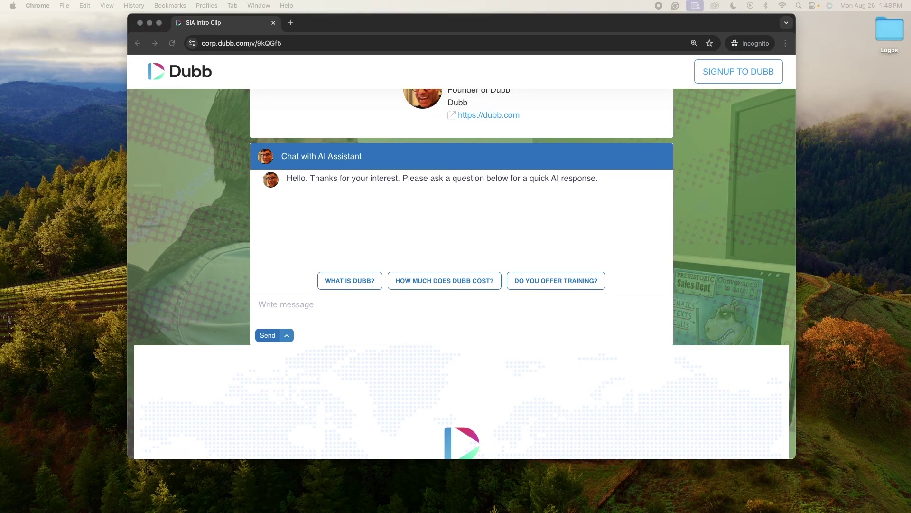
click(354, 304)
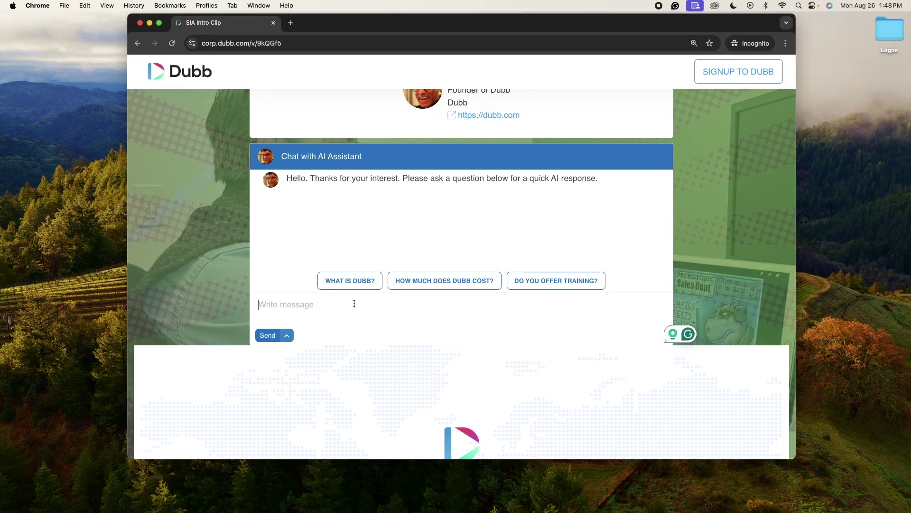
text(Can )
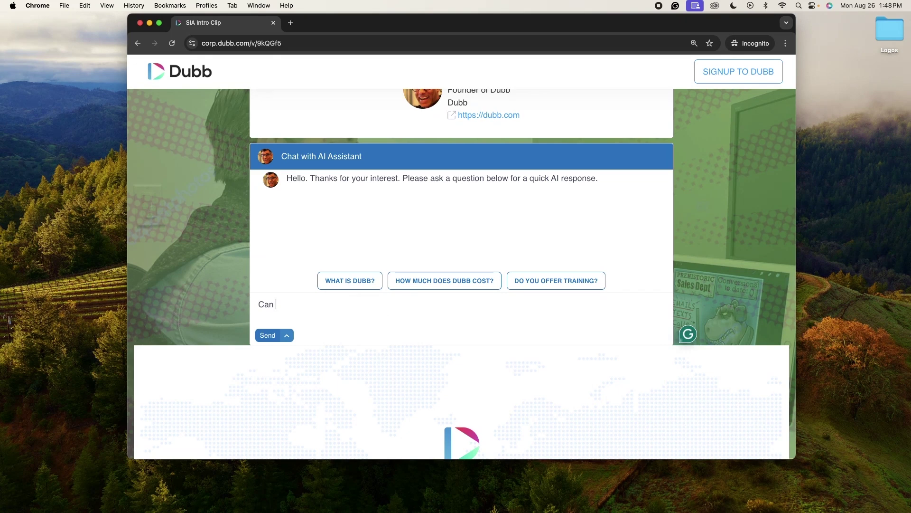
text(I use Dubb t)
text(o sell more for)
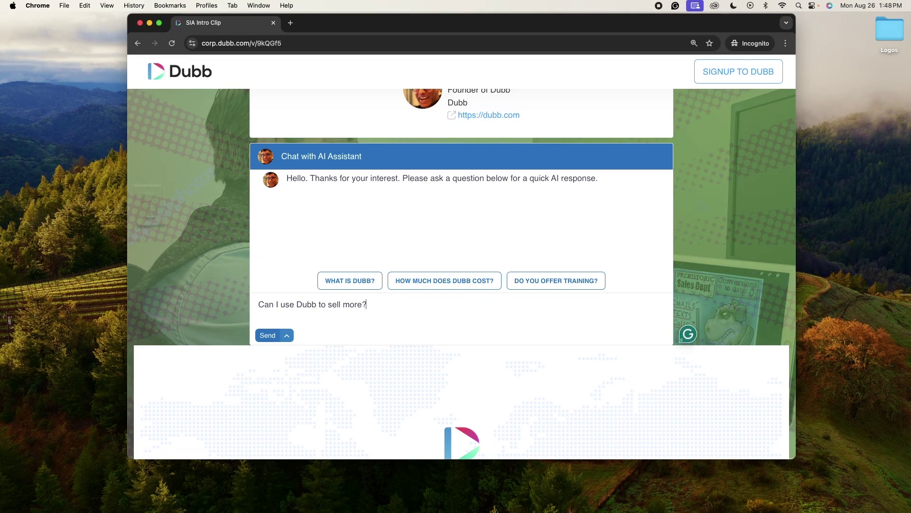
click(320, 304)
text(for me)
key(BackSpace)
text(y team)
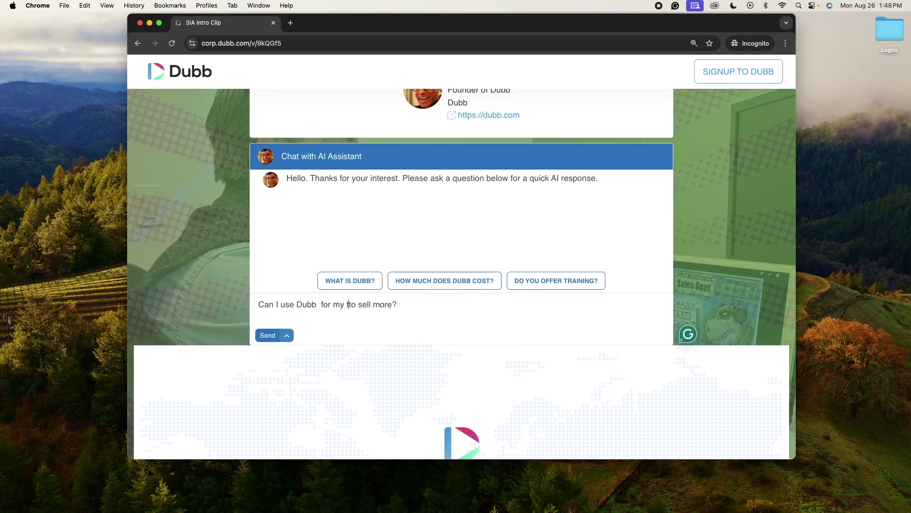
click(320, 304)
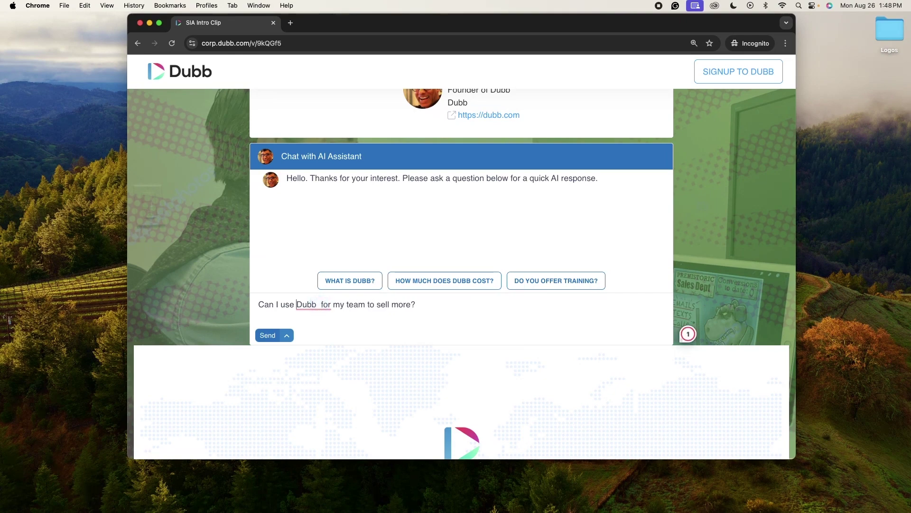
key(Return)
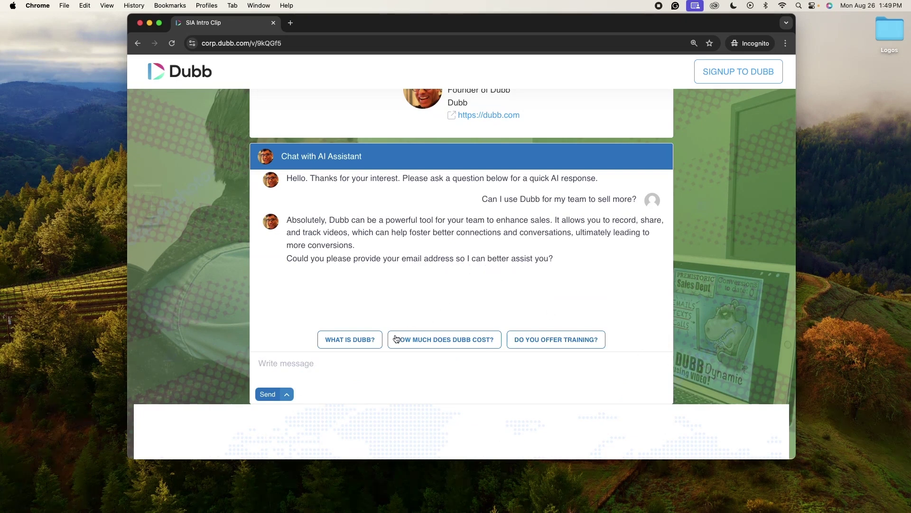
- Send the assistant a visitor e-mail address when it asks for one
click(361, 364)
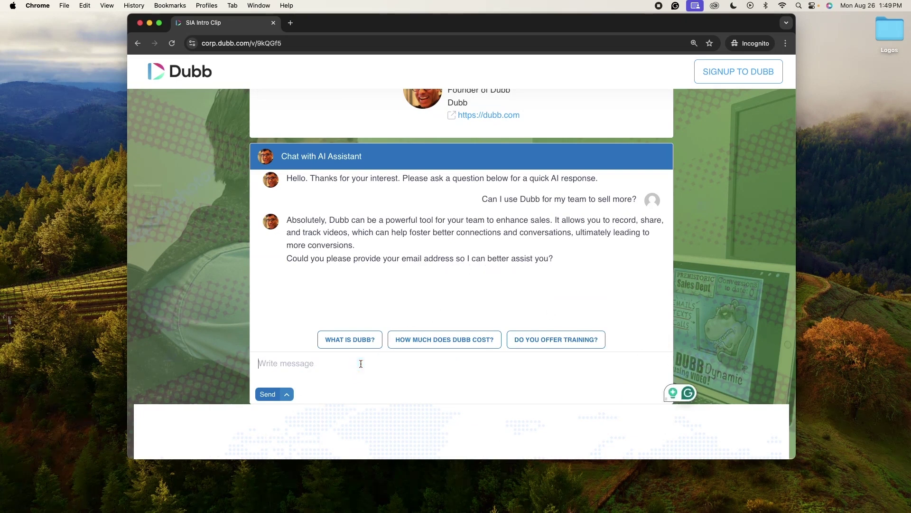
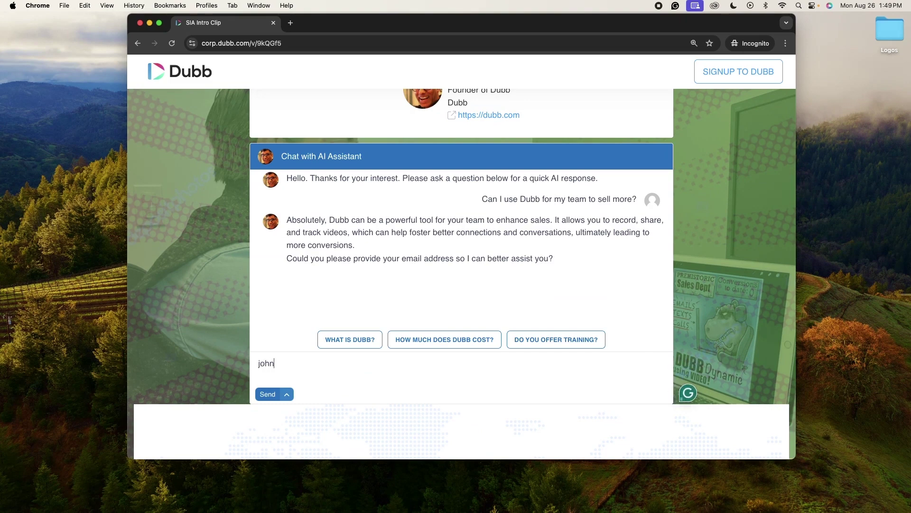
click(268, 394)
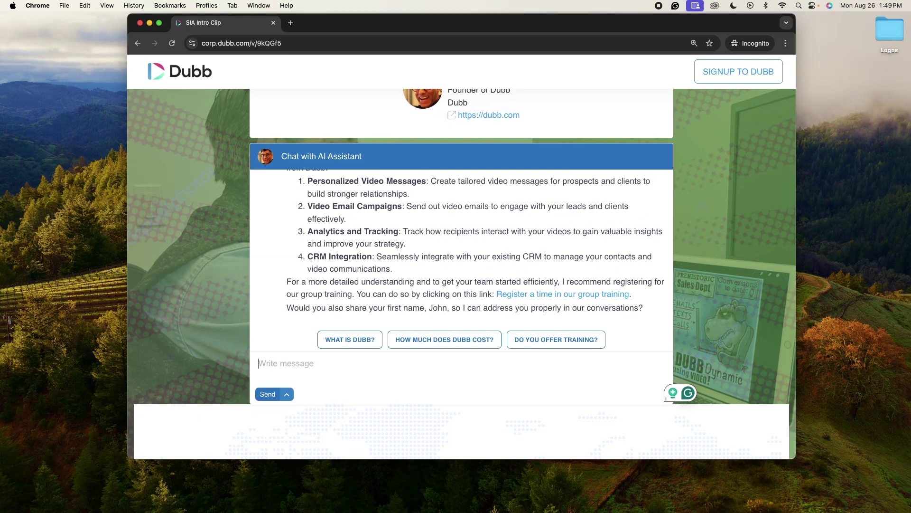
- Ask 'As an individual sales leader how can I use Dubb to increase my pipeline' and read the reply
text(As an )
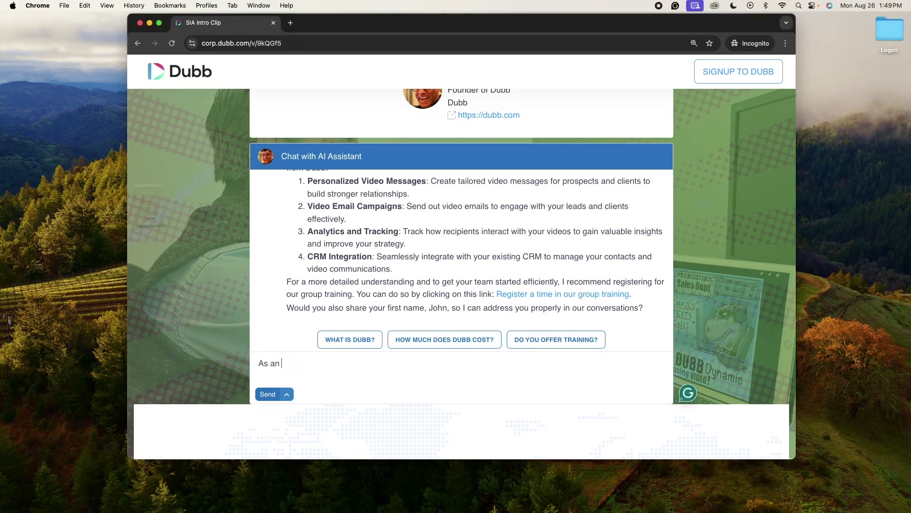
text(individual sales leader how can I use )
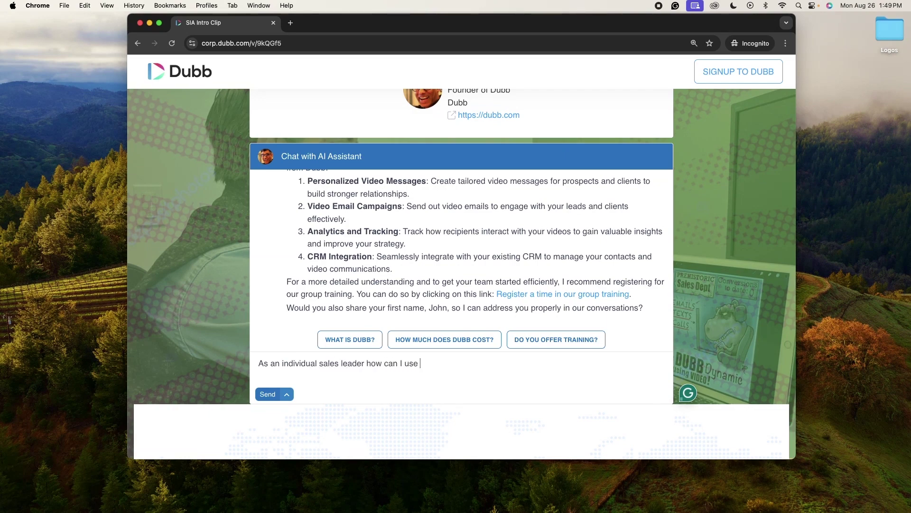
text(Dubb to increase my pipeline?)
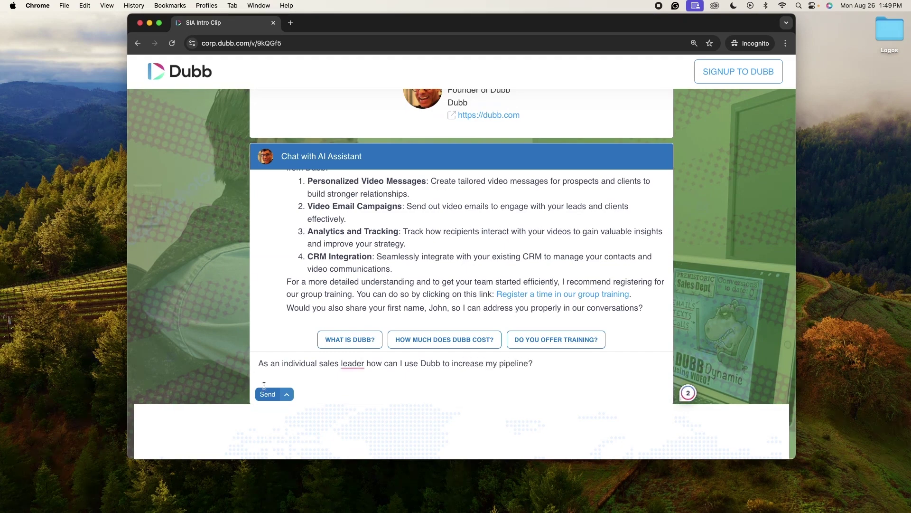
key(Return)
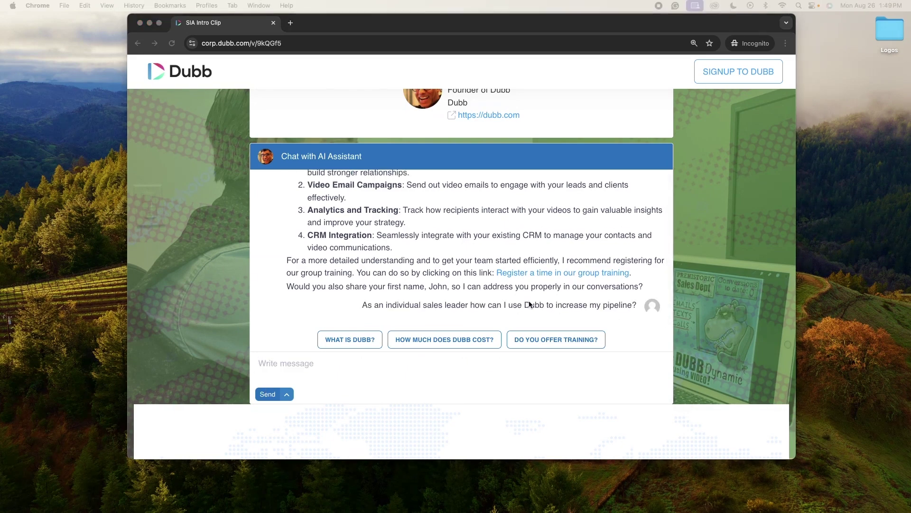
scroll(495, 270, up, 4)
scroll(494, 270, up, 5)
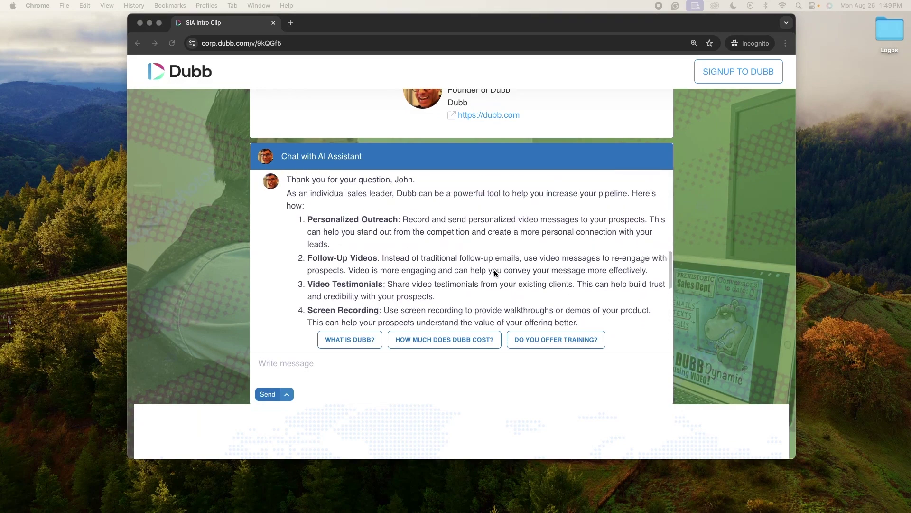
scroll(494, 271, down, 2)
scroll(494, 273, down, 4)
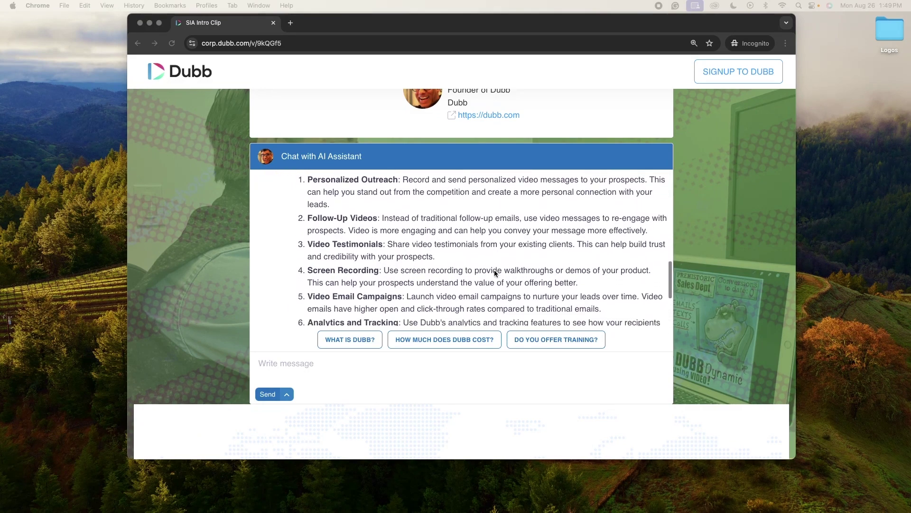
scroll(494, 273, down, 5)
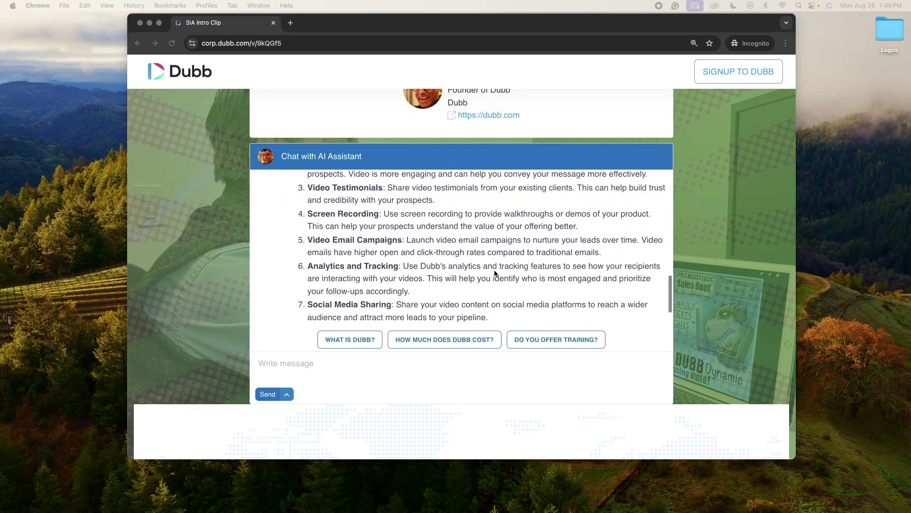
scroll(494, 273, down, 1)
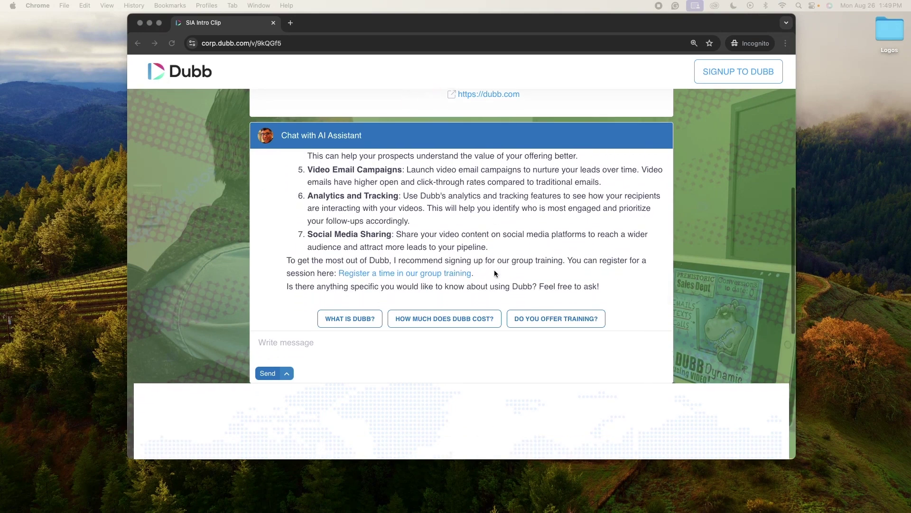
click(440, 285)
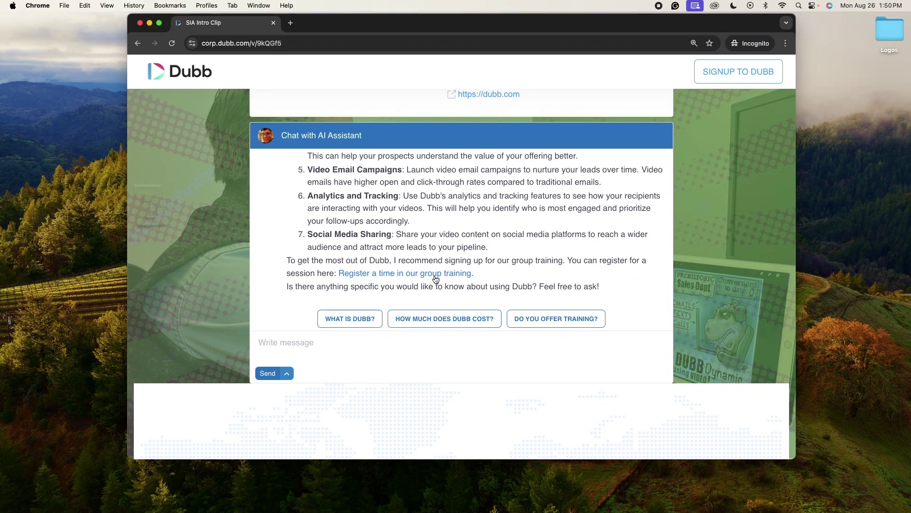
mouse_move(778, 503)
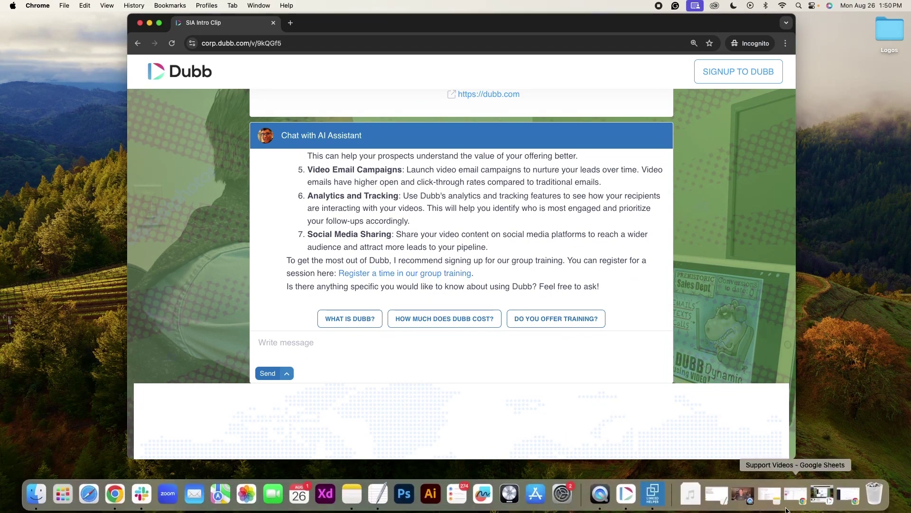
click(829, 491)
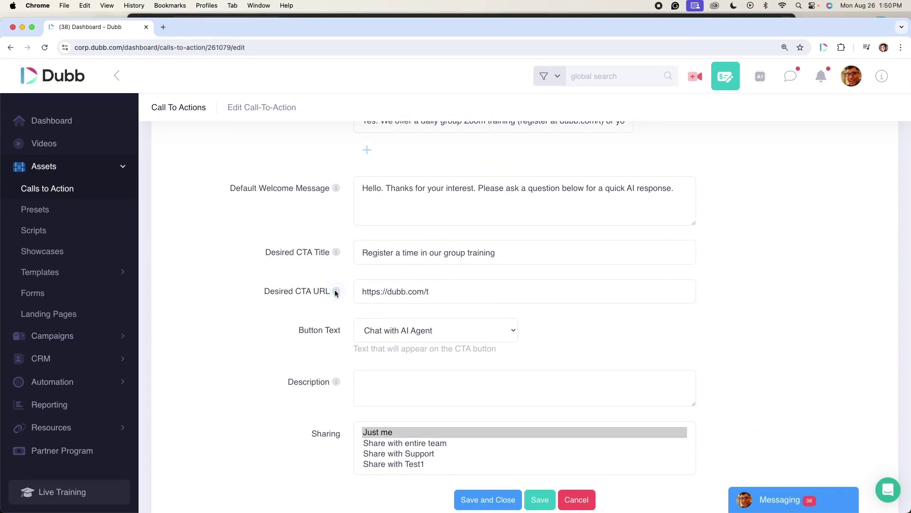
mouse_move(335, 293)
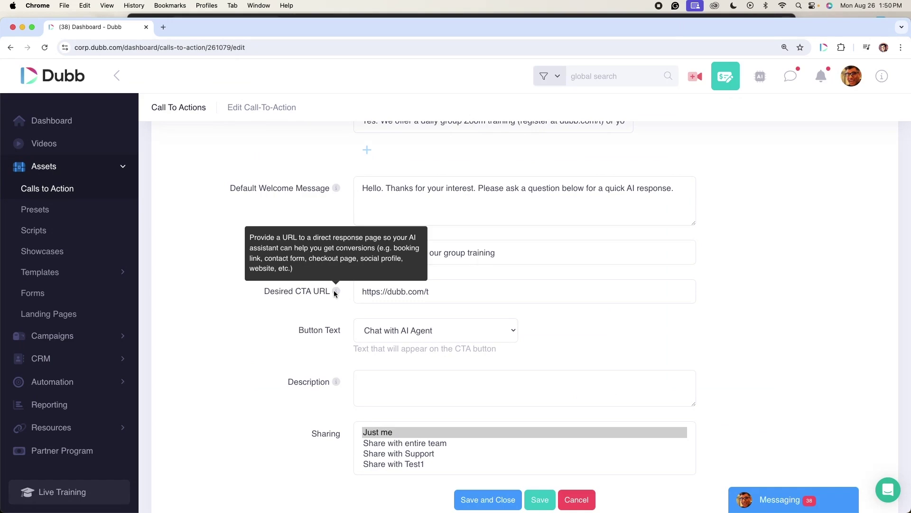
click(23, 29)
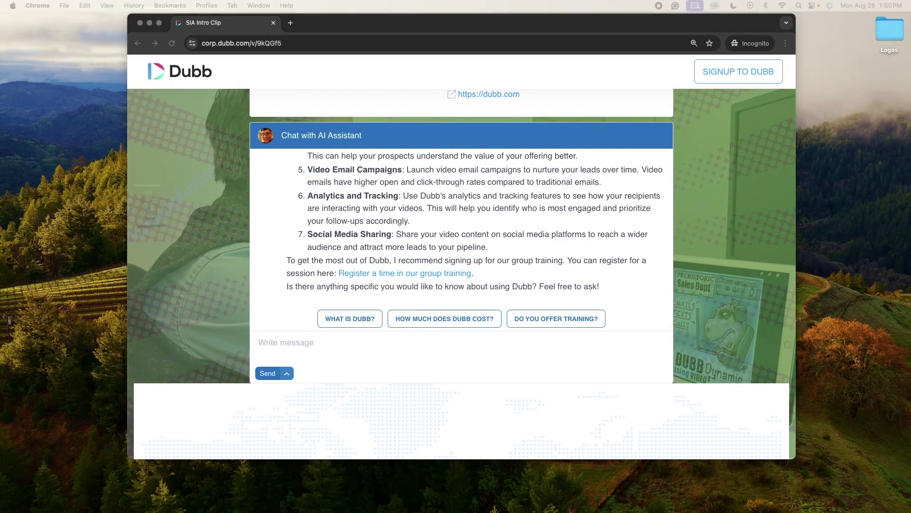
- Scroll up the chat and highlight the assistant's request for an e-mail address
click(518, 273)
scroll(510, 266, up, 6)
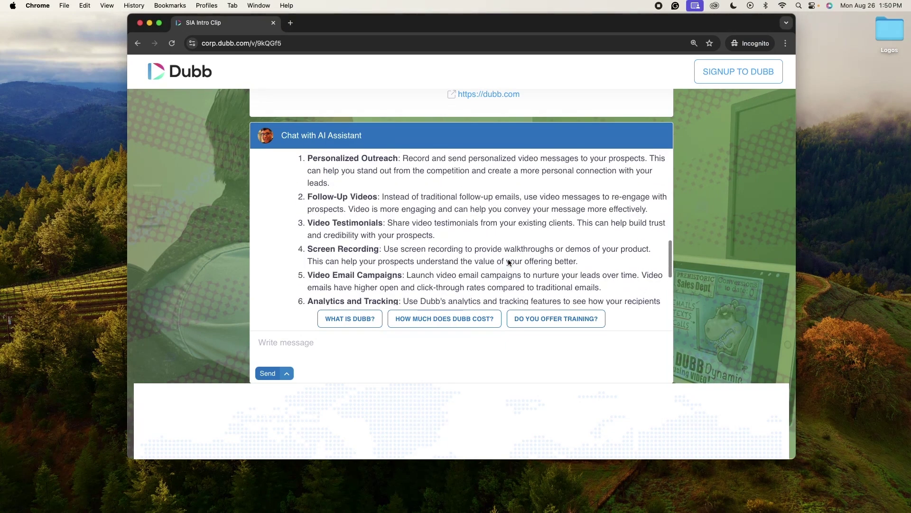
scroll(506, 255, up, 3)
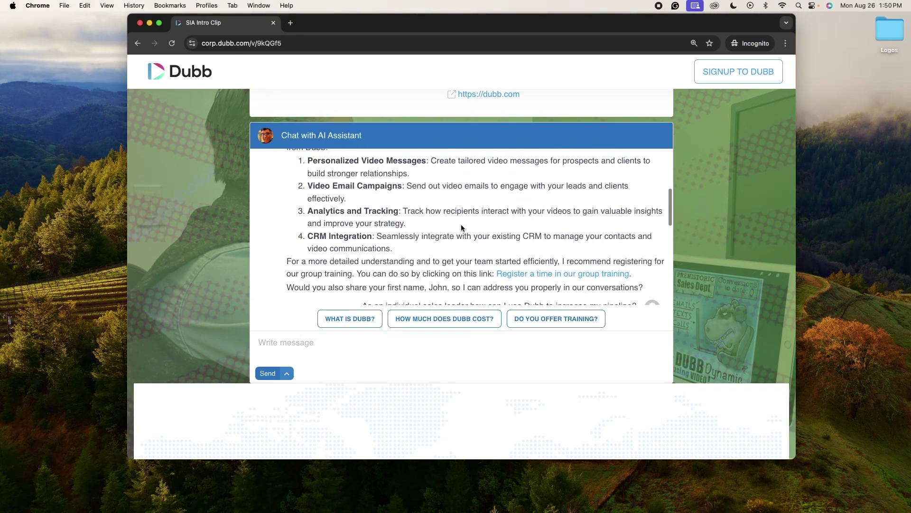
scroll(504, 248, up, 5)
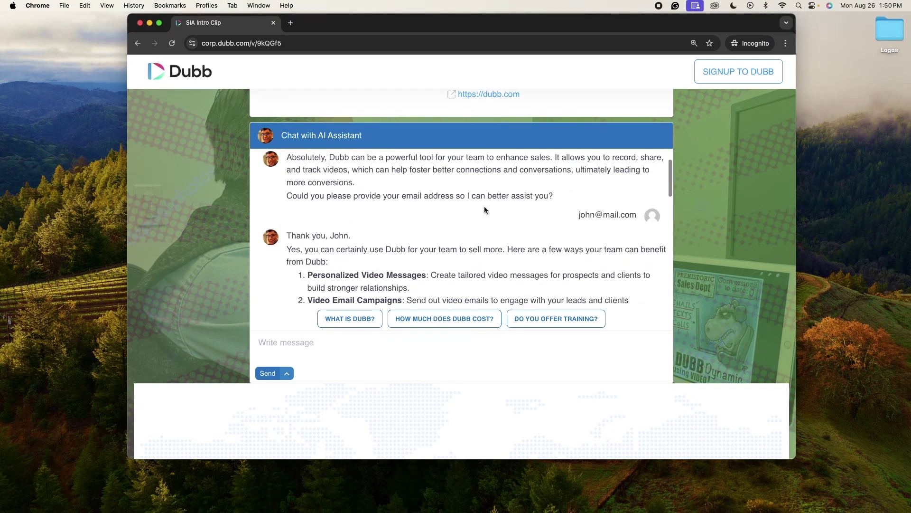
drag(285, 196, 553, 201)
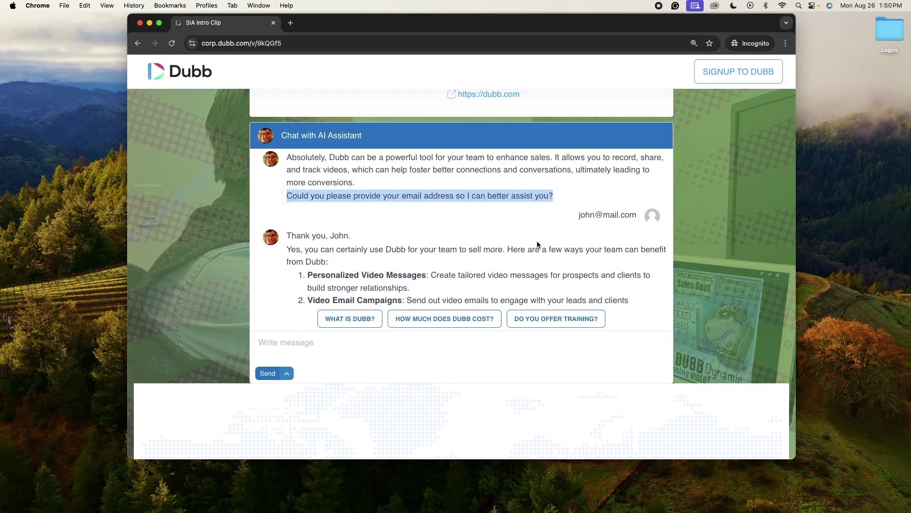
- Highlight the visitor's e-mail reply in the chat
scroll(537, 242, down, 6)
scroll(536, 244, up, 3)
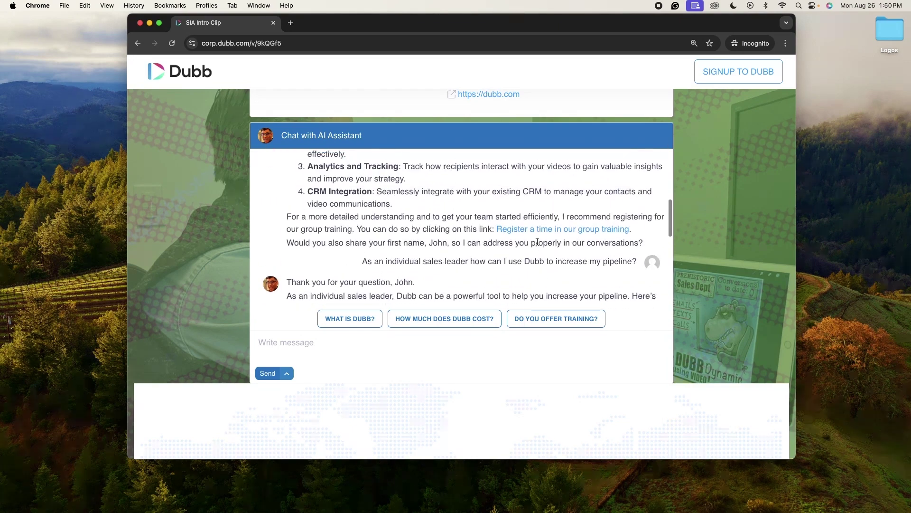
scroll(537, 242, up, 5)
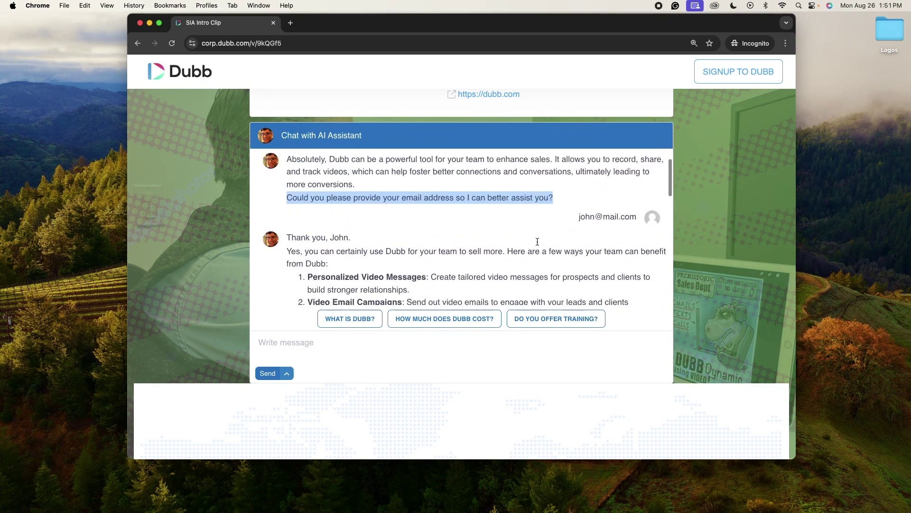
scroll(542, 251, up, 1)
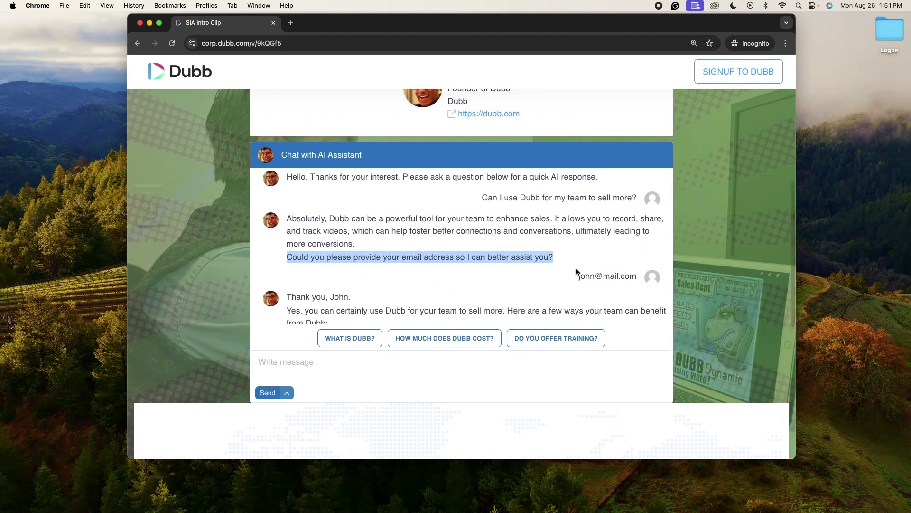
click(578, 280)
drag(579, 281, 637, 278)
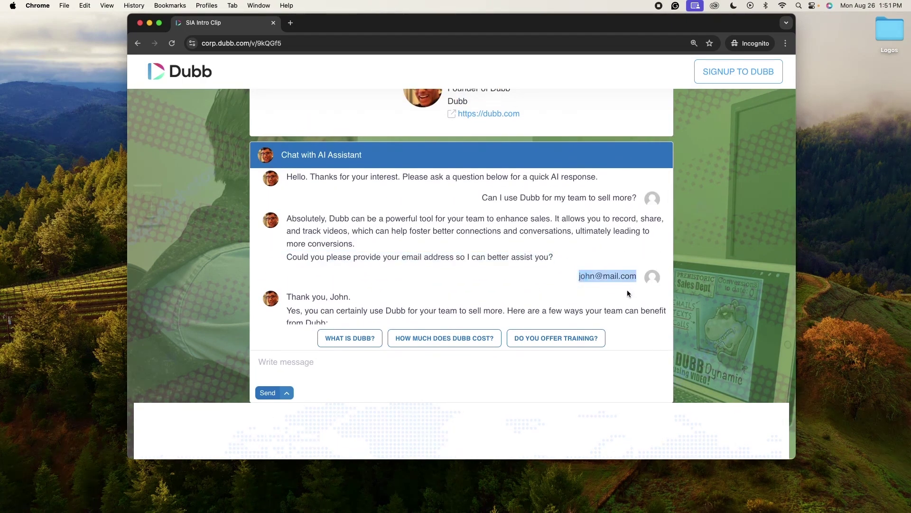
scroll(628, 289, down, 4)
scroll(628, 291, down, 10)
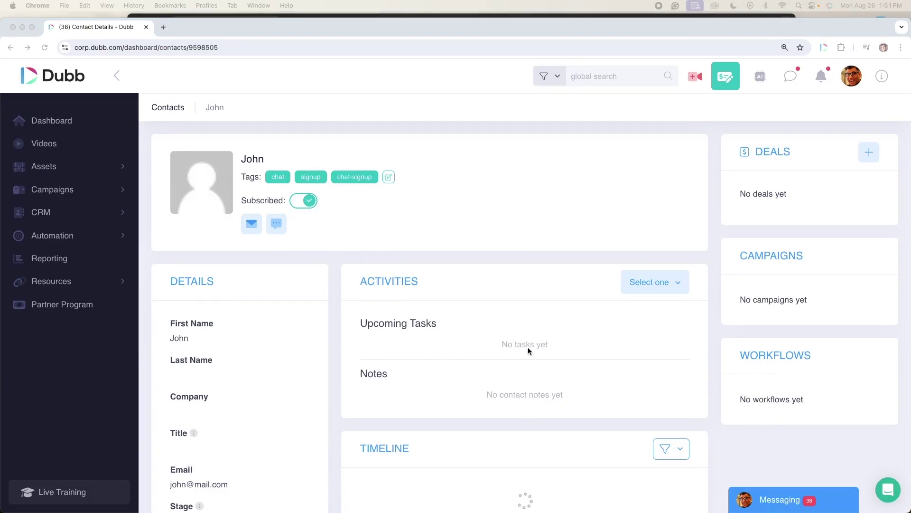
- Bring the chat visitor's Contact Details window to the front
click(244, 161)
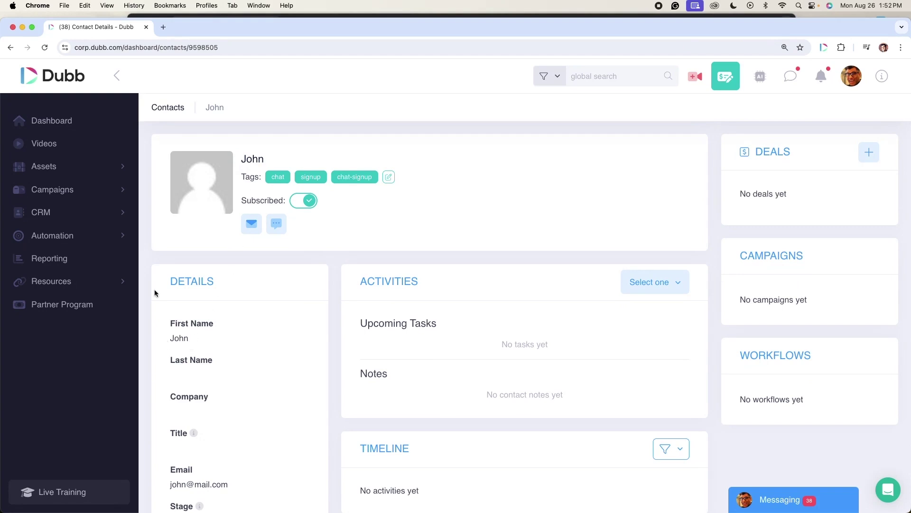
- Minimize the Contact Details window and scroll through the chat's pipeline answer
click(21, 26)
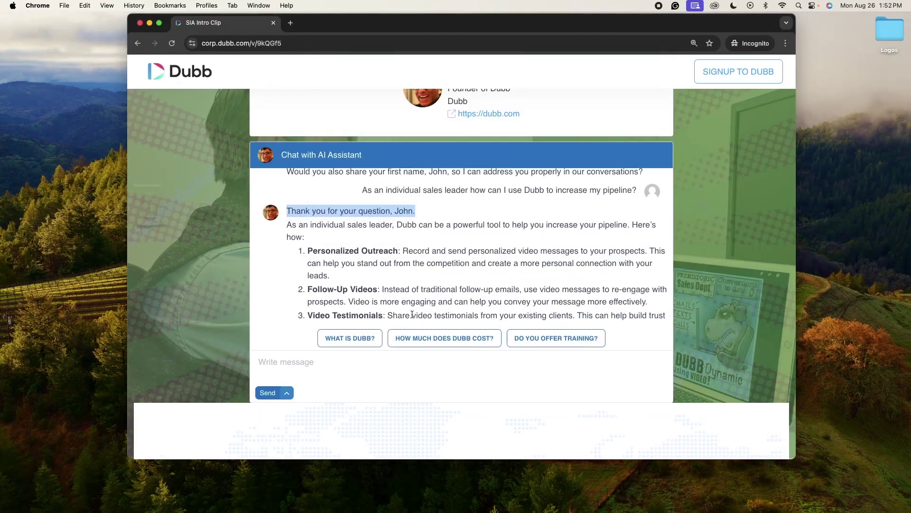
scroll(491, 301, down, 5)
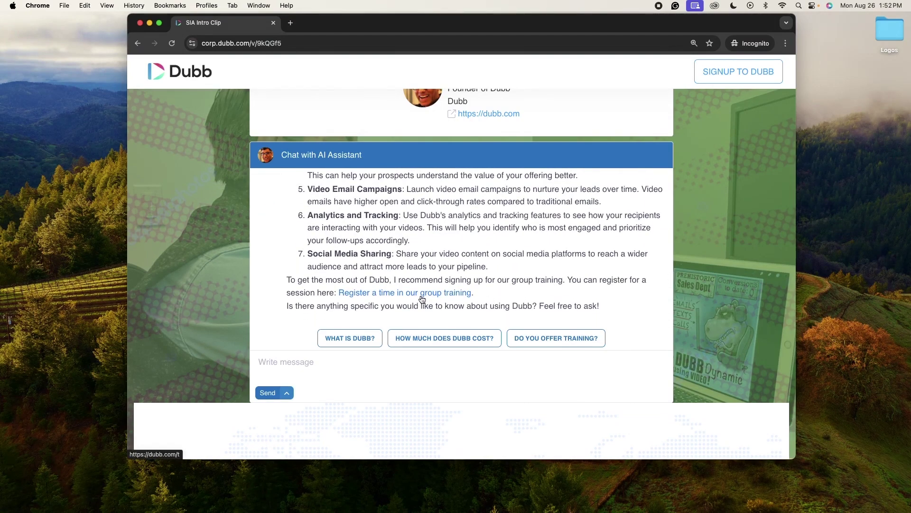
scroll(480, 281, up, 10)
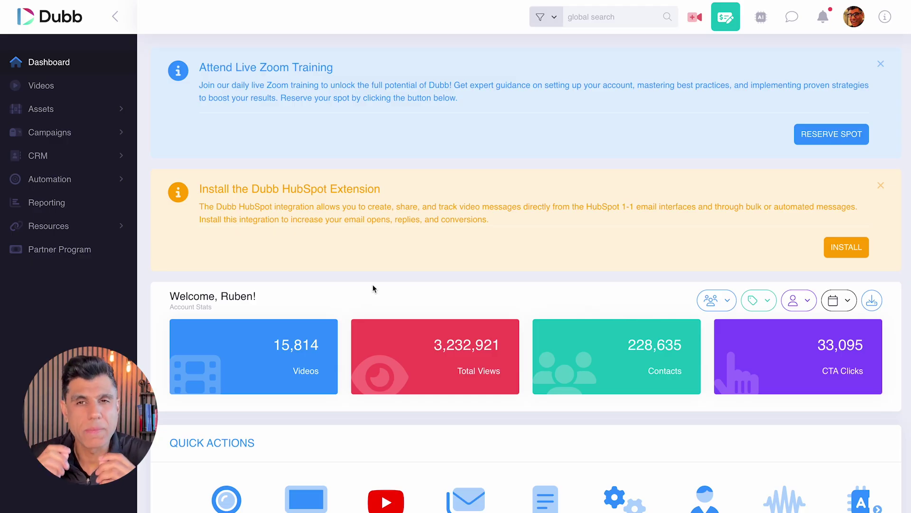
- Review the logged AI Sales Assistant conversation in the Online Messaging inbox, down to the visitor's email and first name
click(801, 26)
scroll(616, 390, up, 10)
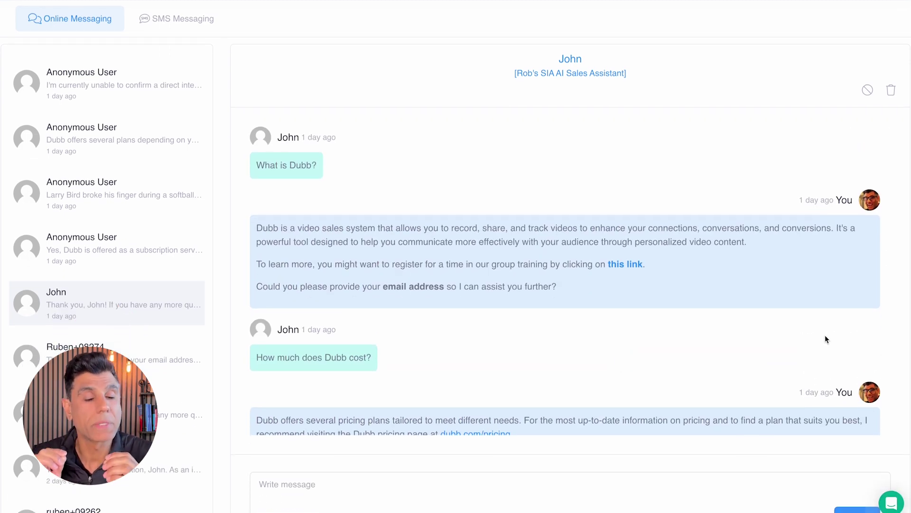
scroll(825, 335, down, 5)
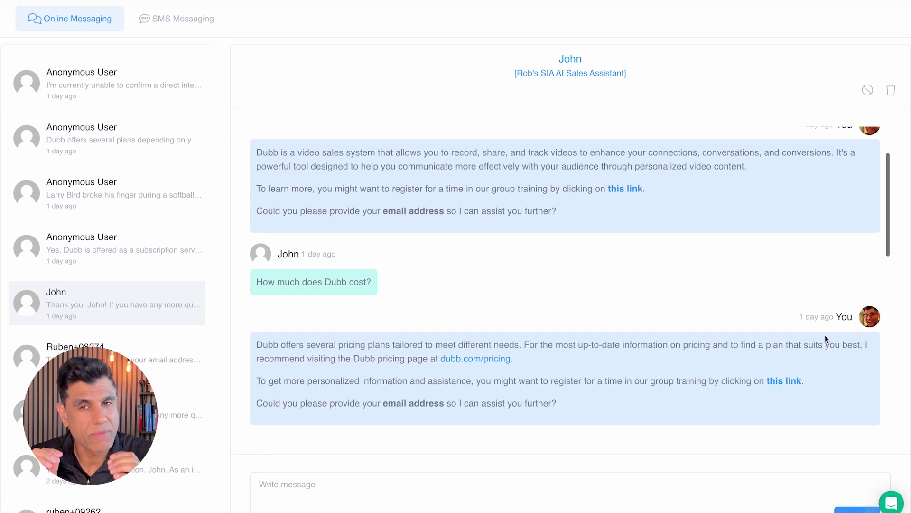
scroll(825, 335, down, 8)
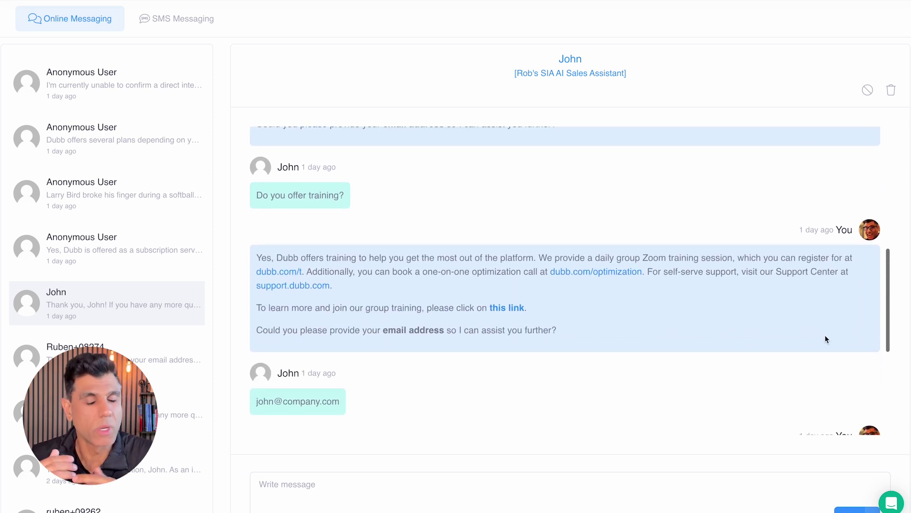
scroll(825, 339, down, 2)
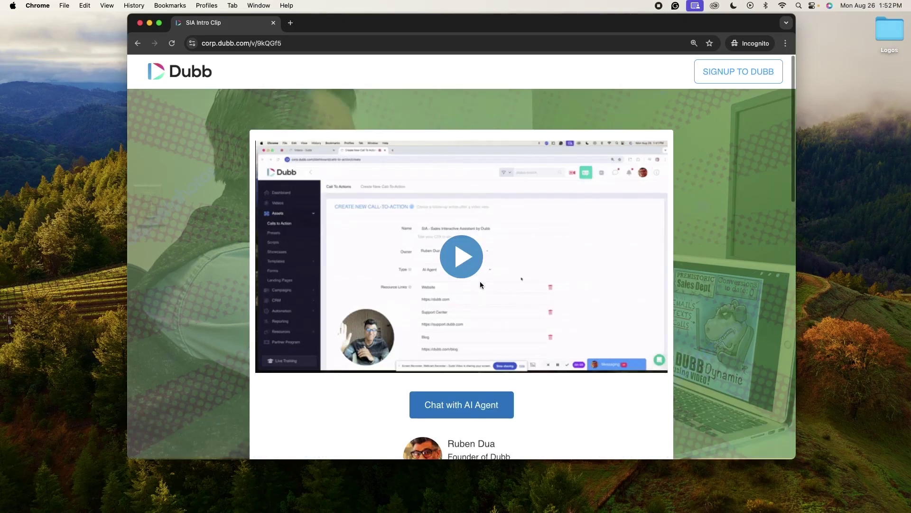
scroll(480, 281, down, 3)
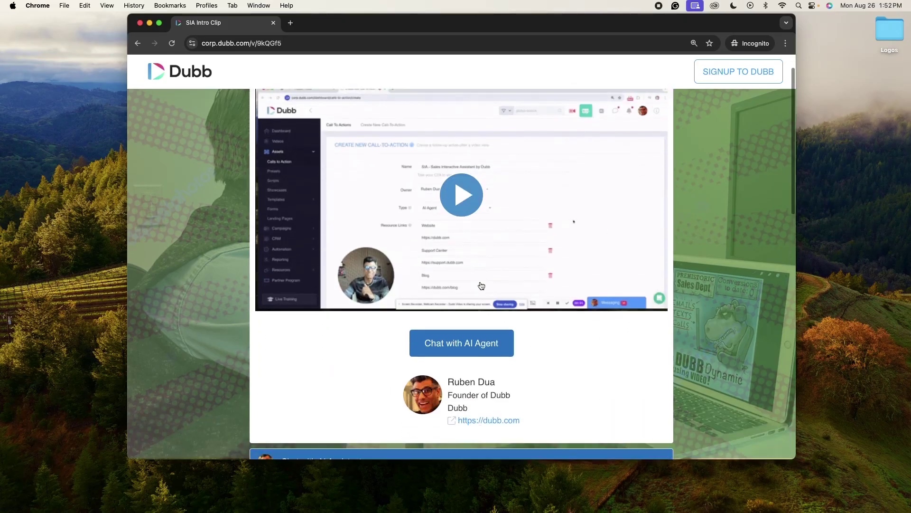
- Reopen the AI Assistant chat on the Sia Intro Clip video page
click(474, 343)
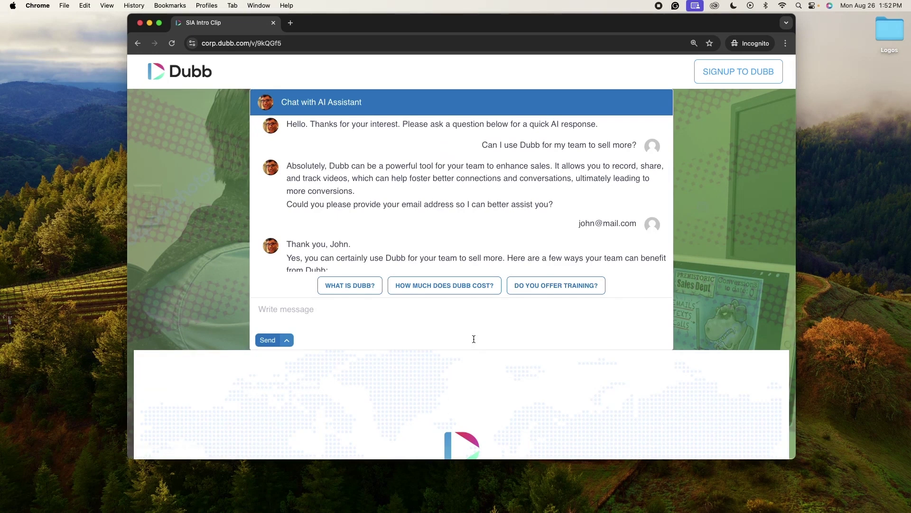